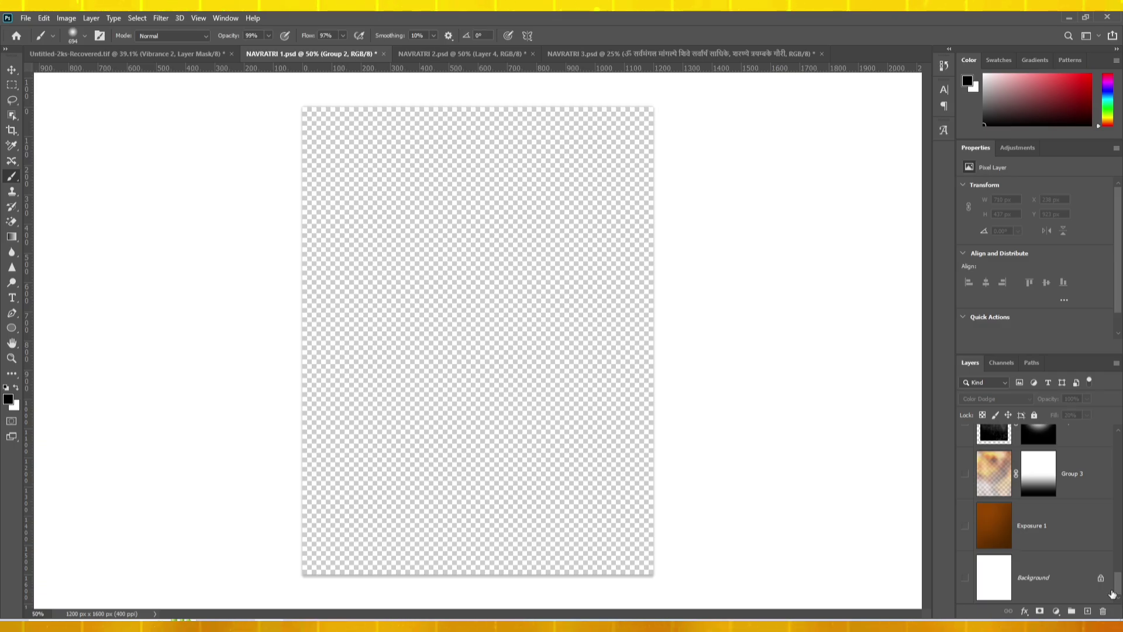
# Select the white Background layer and make it visible.
pyautogui.click(1020, 591)
pyautogui.click(965, 578)
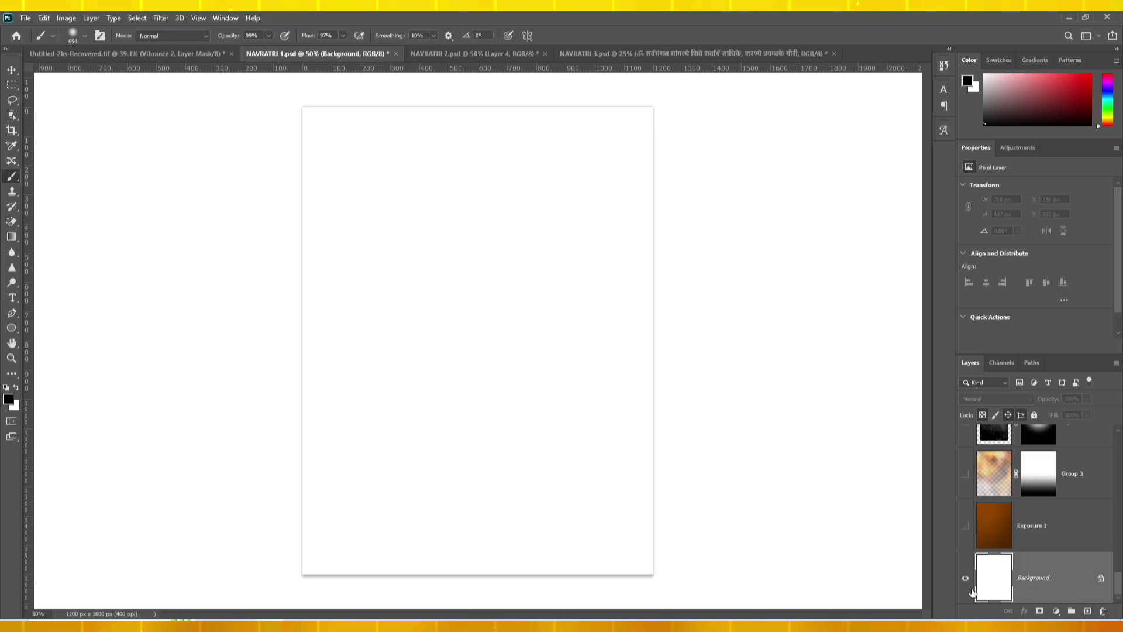
# Check the document's width, height, resolution and available measurement units in the Image Size settings.
pyautogui.click(67, 18)
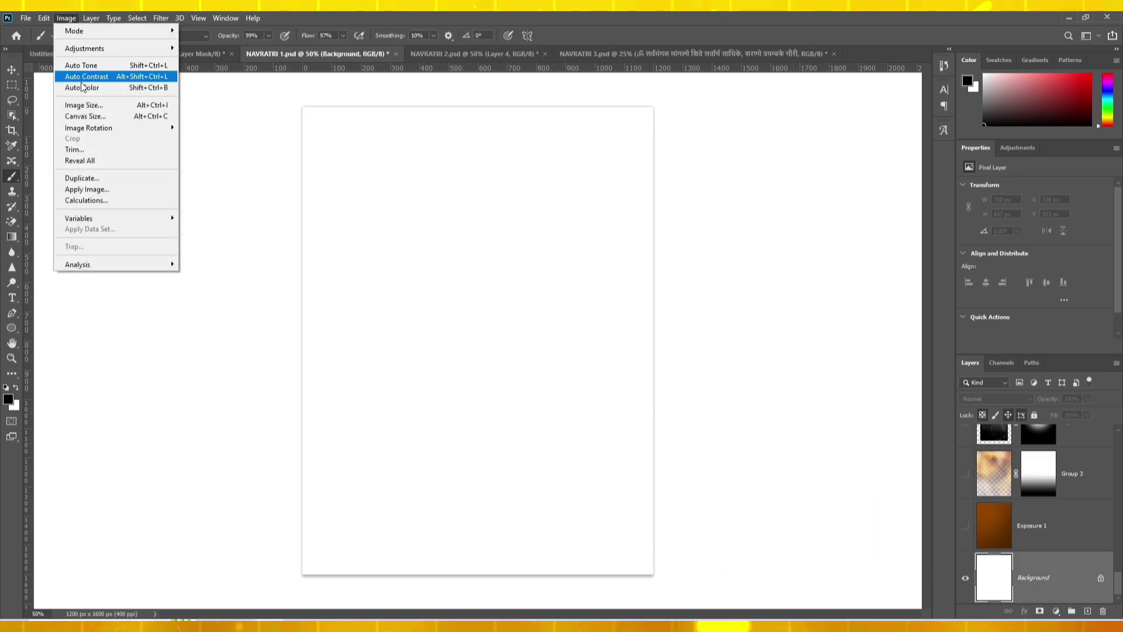
pyautogui.click(83, 104)
pyautogui.click(715, 209)
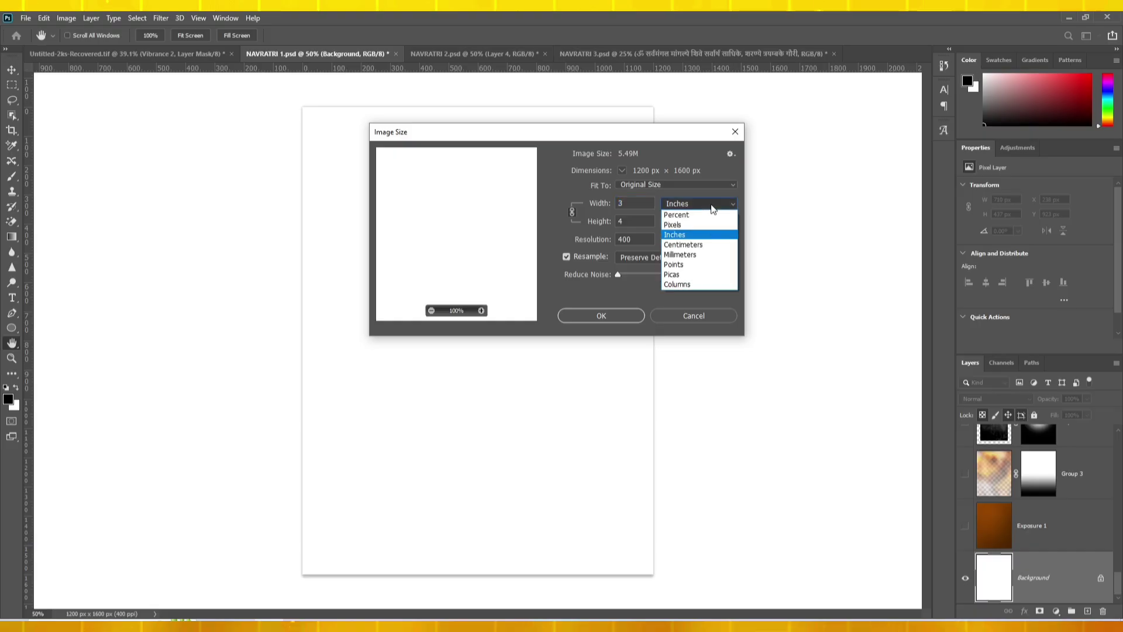
pyautogui.click(714, 210)
pyautogui.click(737, 131)
pyautogui.press('b')
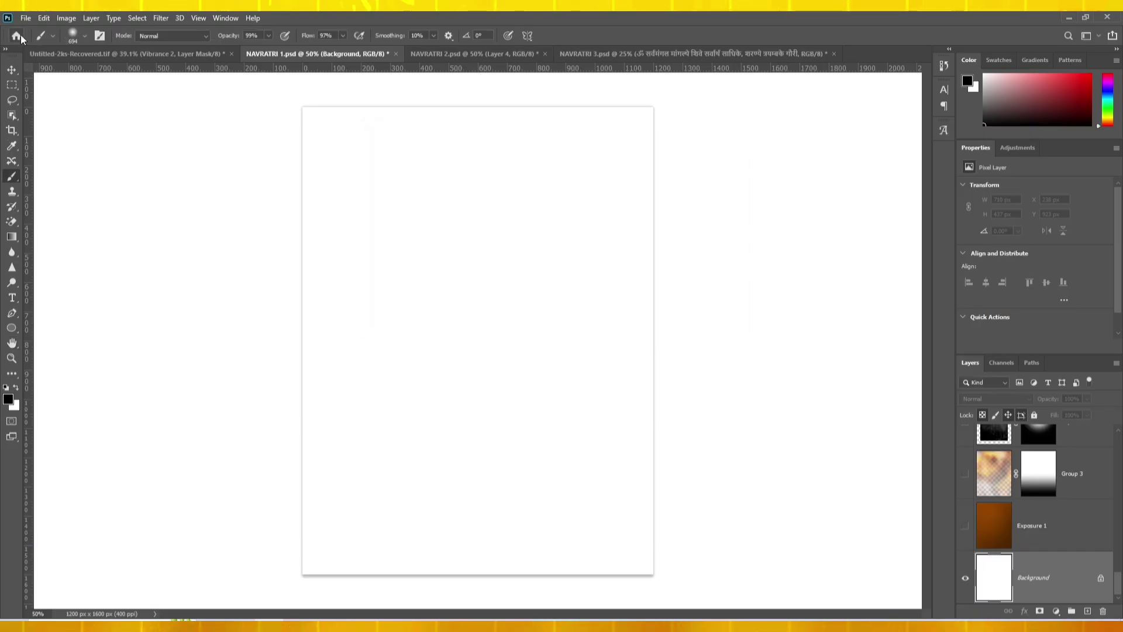
# Create a blank 3 × 4 inch RGB document at 500 pixels/inch, and close it again.
pyautogui.click(25, 18)
pyautogui.click(35, 30)
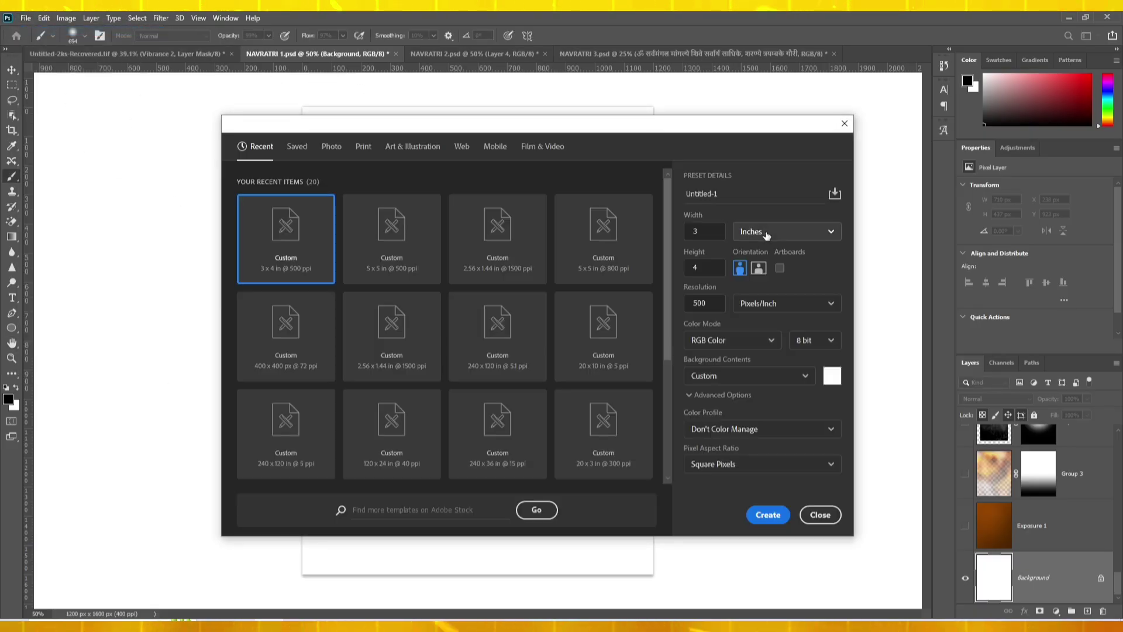
pyautogui.click(764, 232)
pyautogui.click(777, 270)
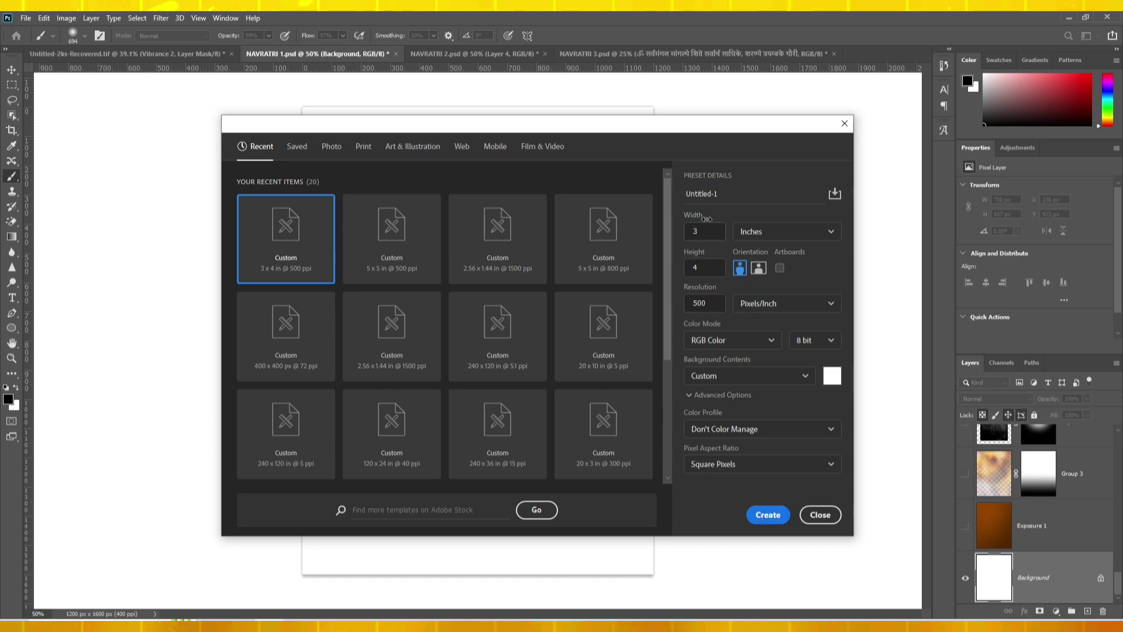
pyautogui.click(779, 513)
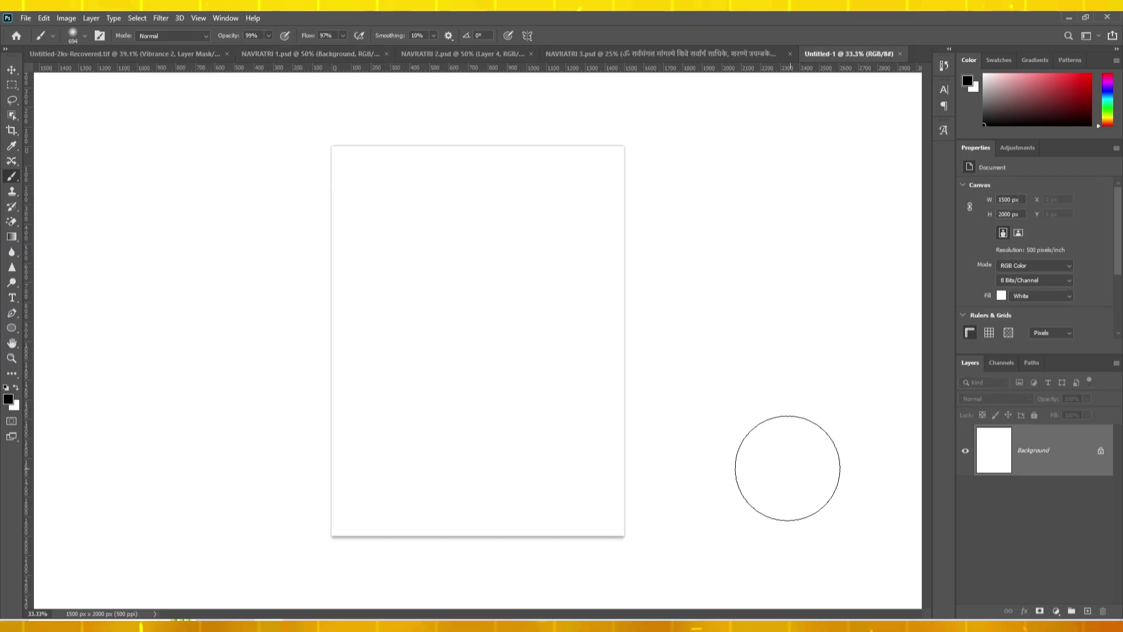
pyautogui.click(899, 54)
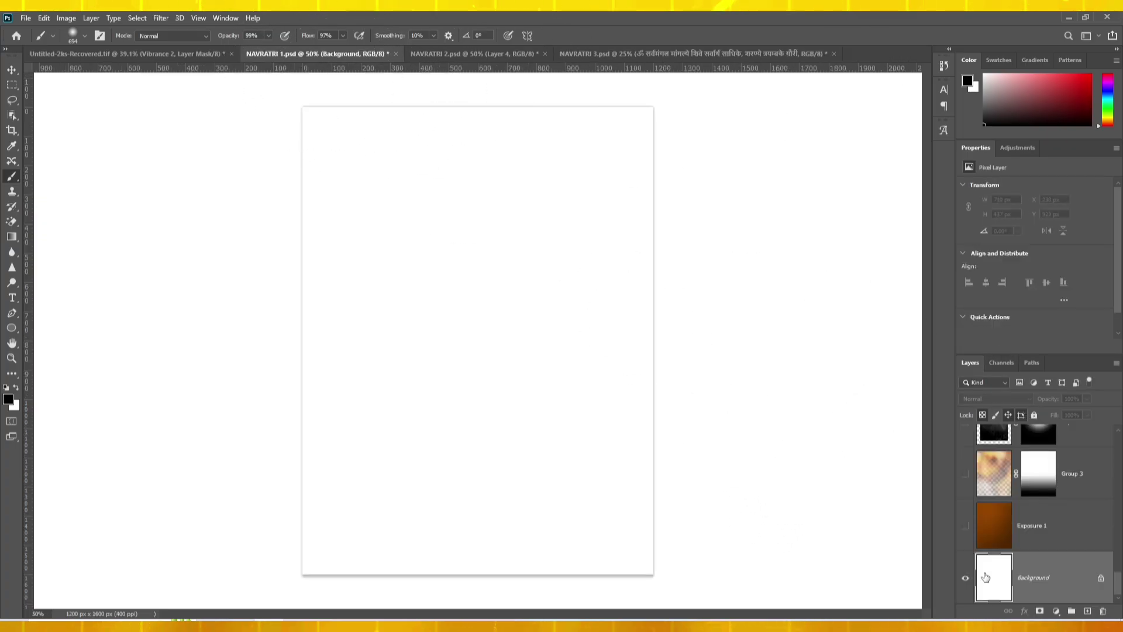
# Make the Exposure 1 gradient and the blurred Group 3 layer above it visible, and select Group 3's mask.
pyautogui.click(965, 530)
pyautogui.click(1064, 520)
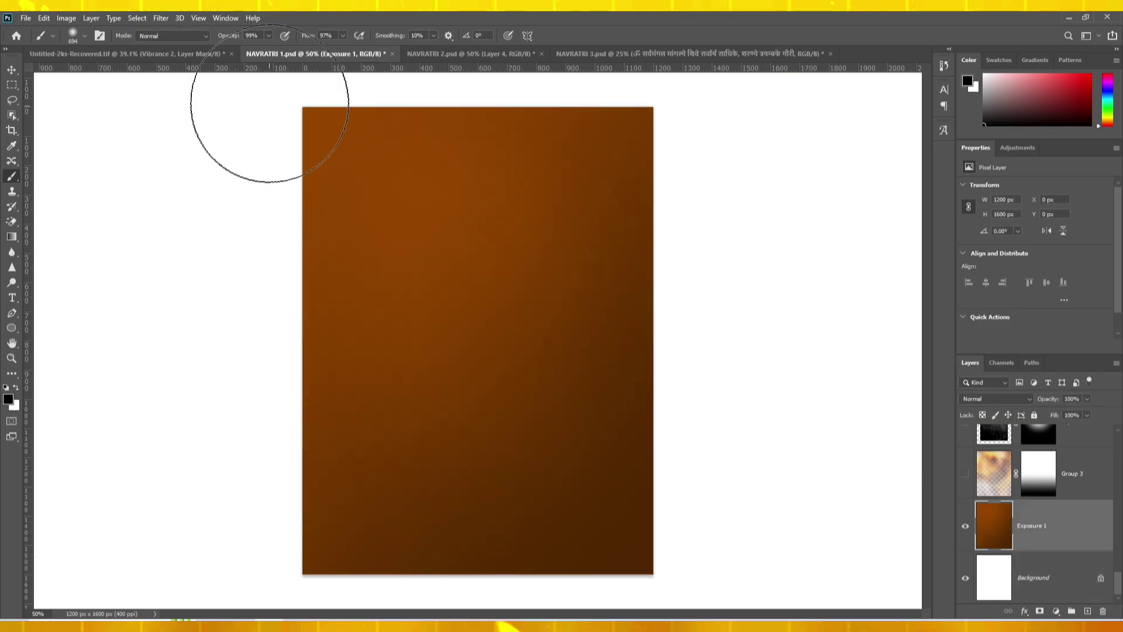
pyautogui.click(965, 474)
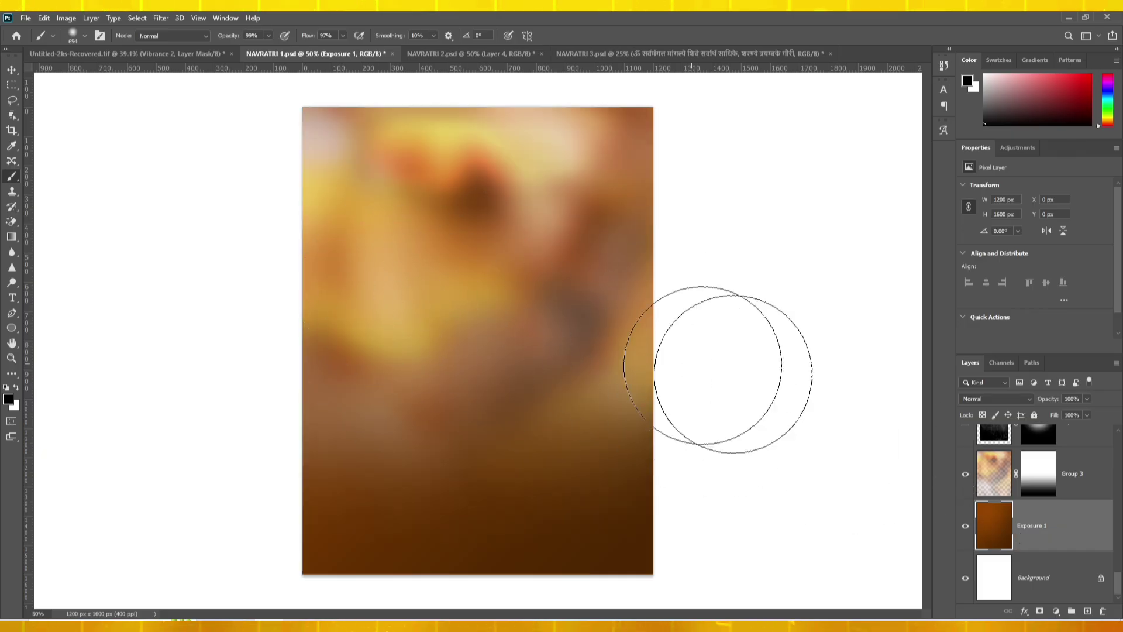
pyautogui.scroll(1, 1015, 523)
pyautogui.click(1035, 525)
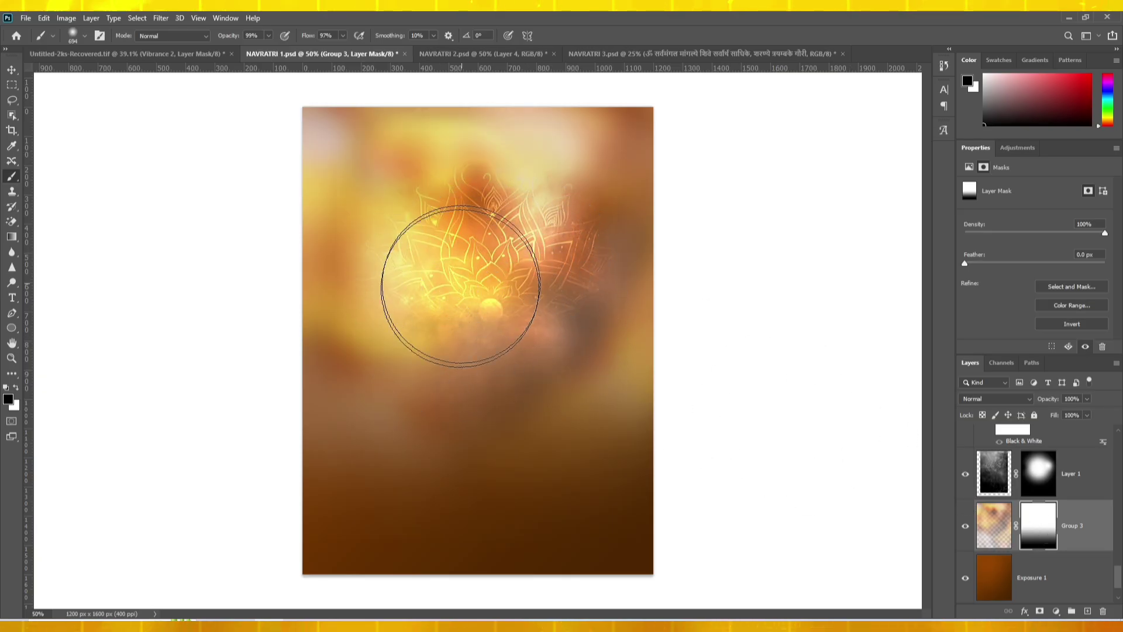
# Select the Layer 1 mandala texture and set its blend mode to Color Dodge.
pyautogui.click(1100, 481)
pyautogui.click(990, 398)
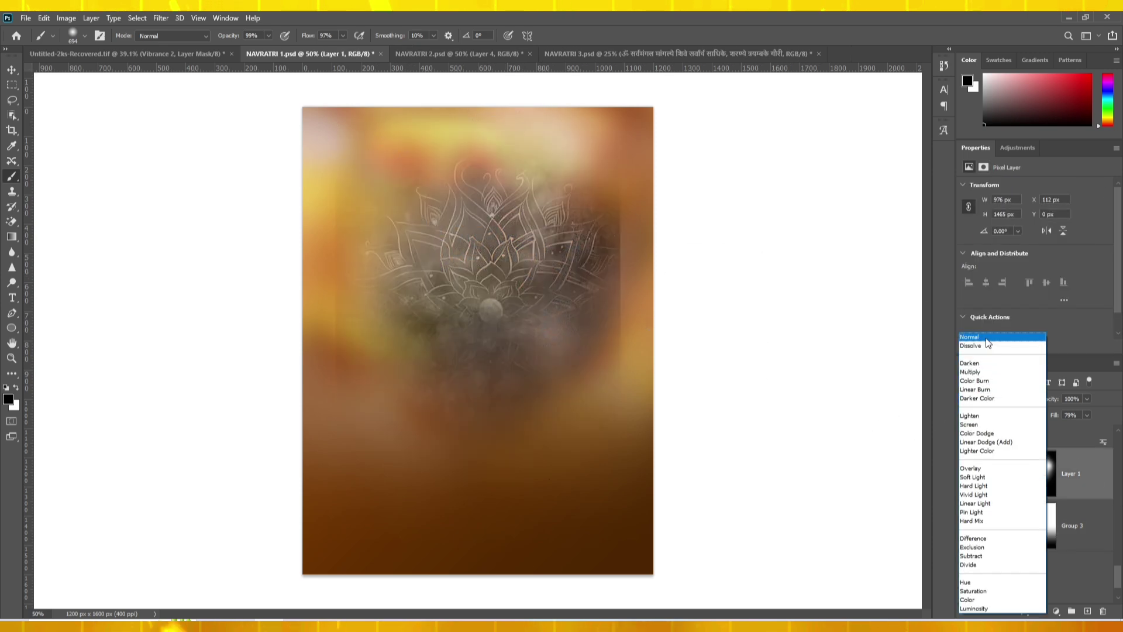
pyautogui.click(990, 433)
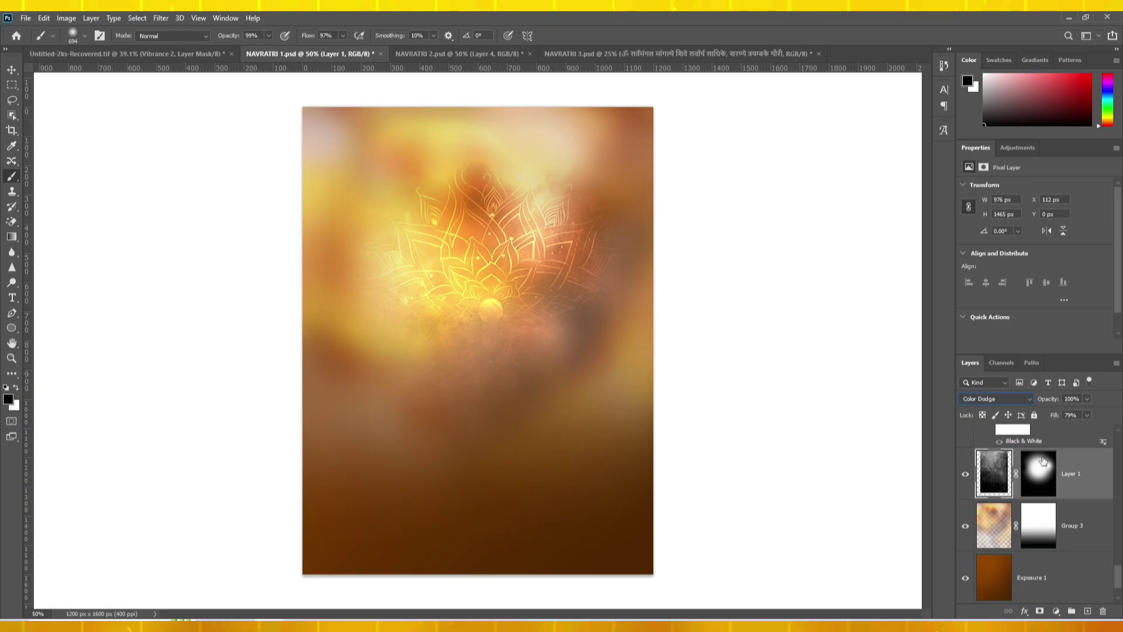
# Make the Layer 1 copy 3 particle overlay and the Layer 2 architecture image visible, and select Layer 2.
pyautogui.scroll(3, 1043, 461)
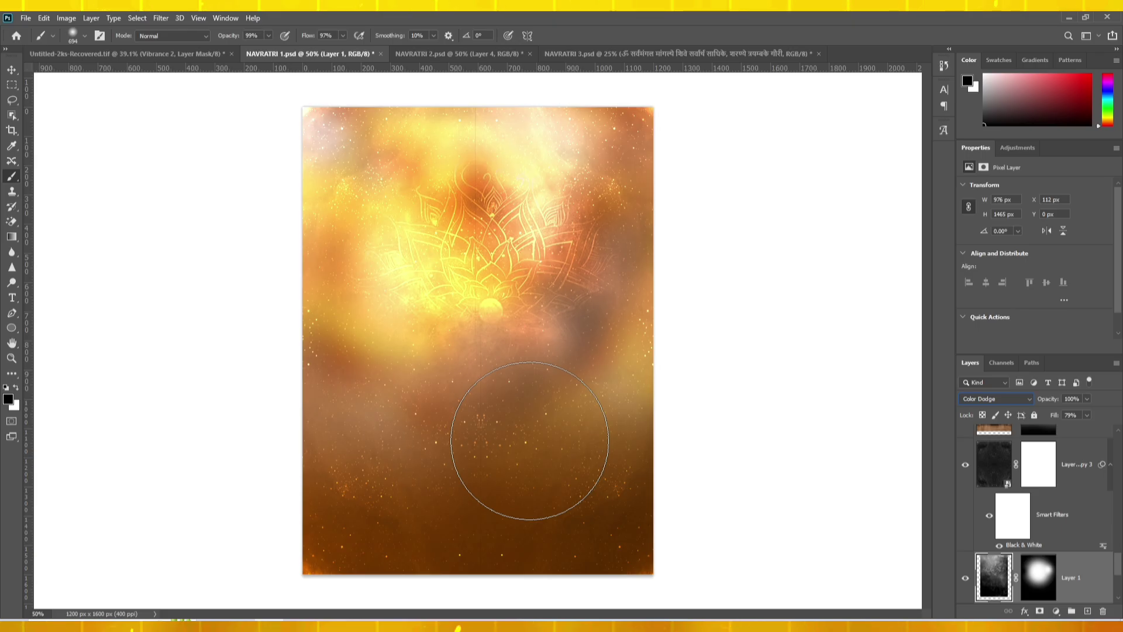
pyautogui.click(965, 463)
pyautogui.click(1076, 471)
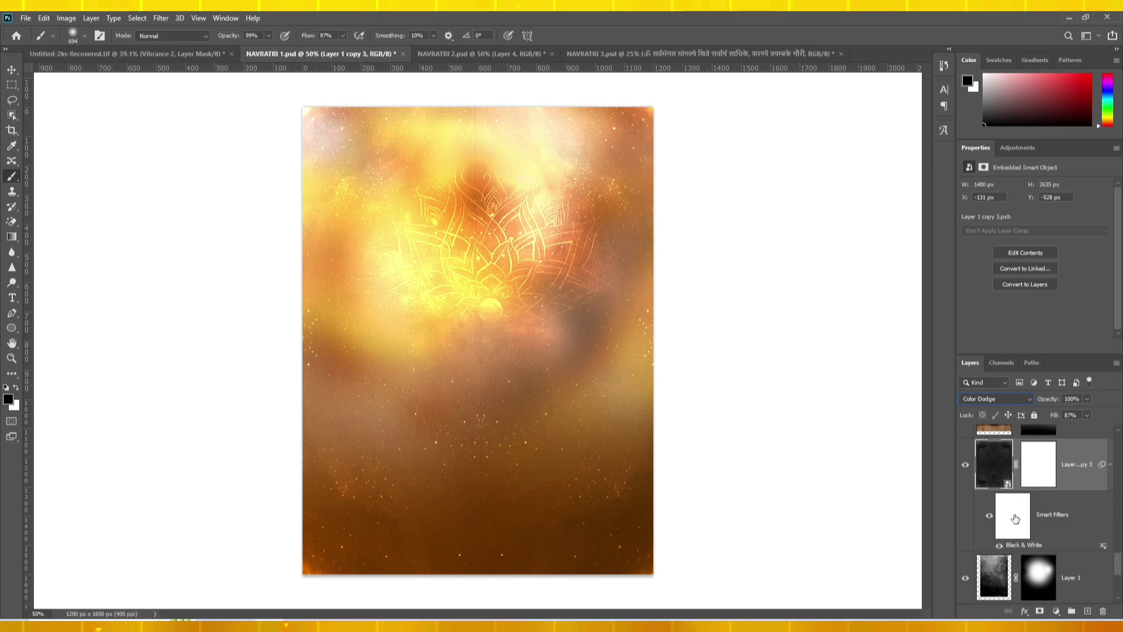
pyautogui.scroll(1, 1022, 537)
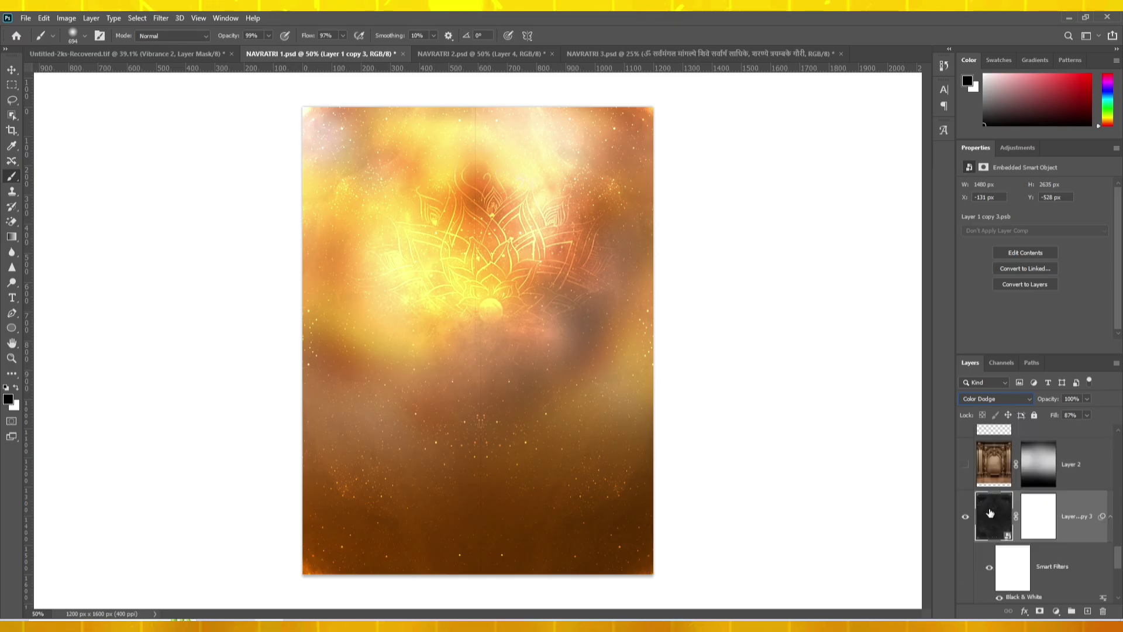
pyautogui.click(963, 478)
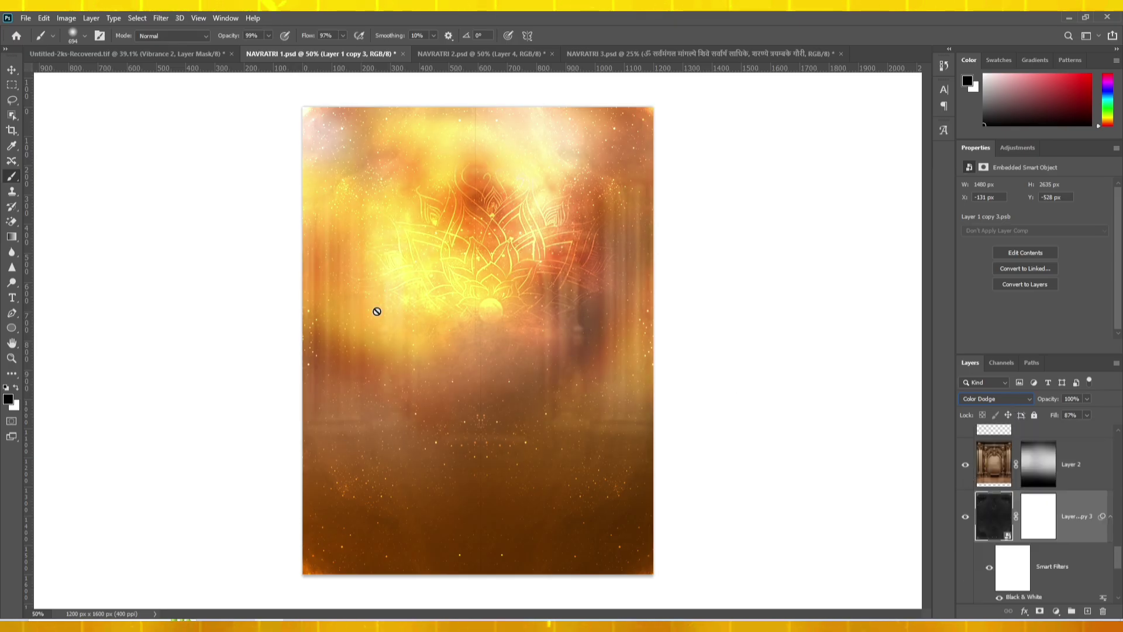
pyautogui.click(1098, 471)
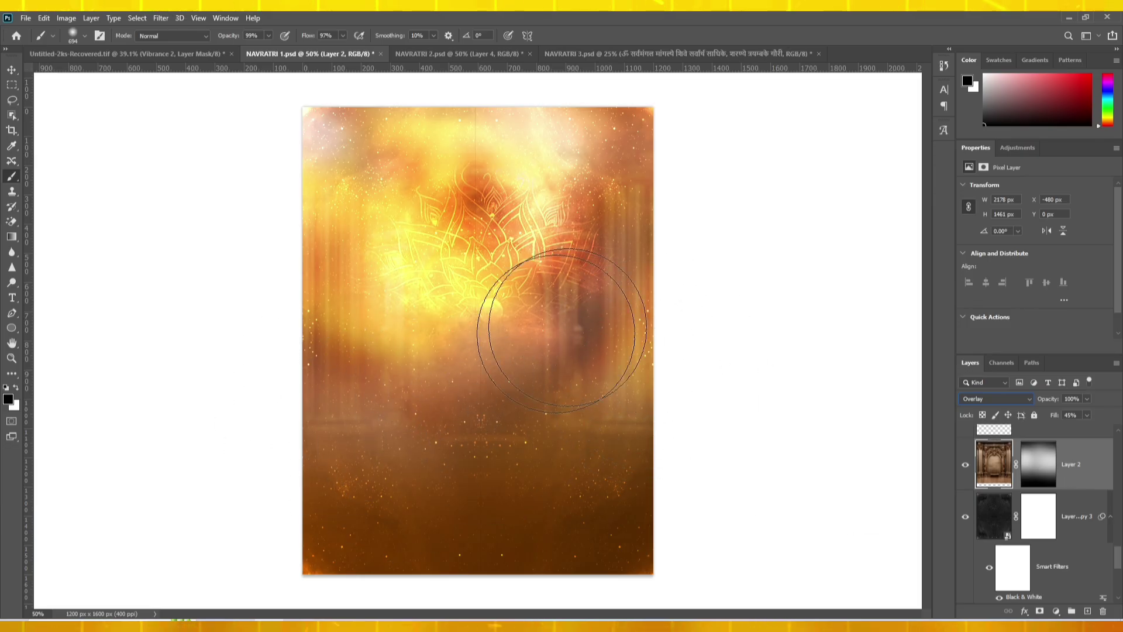
# Make the Group 2 background script pattern and the Sanskrit mantra text layer visible, and select the text layer.
pyautogui.scroll(1, 1074, 471)
pyautogui.scroll(1, 1075, 471)
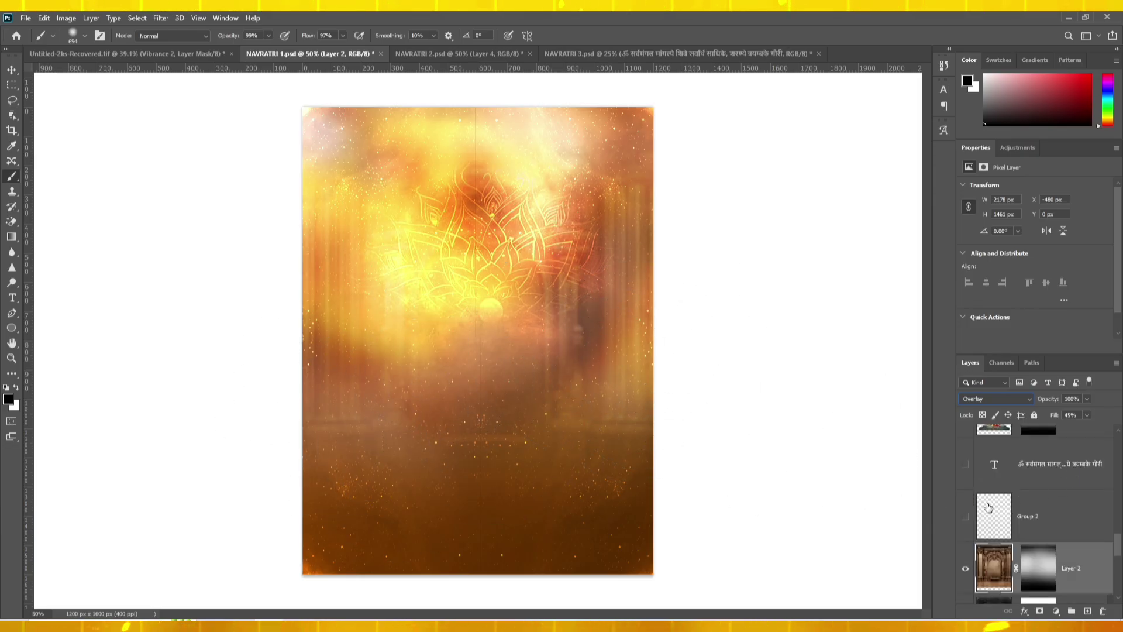
pyautogui.click(966, 516)
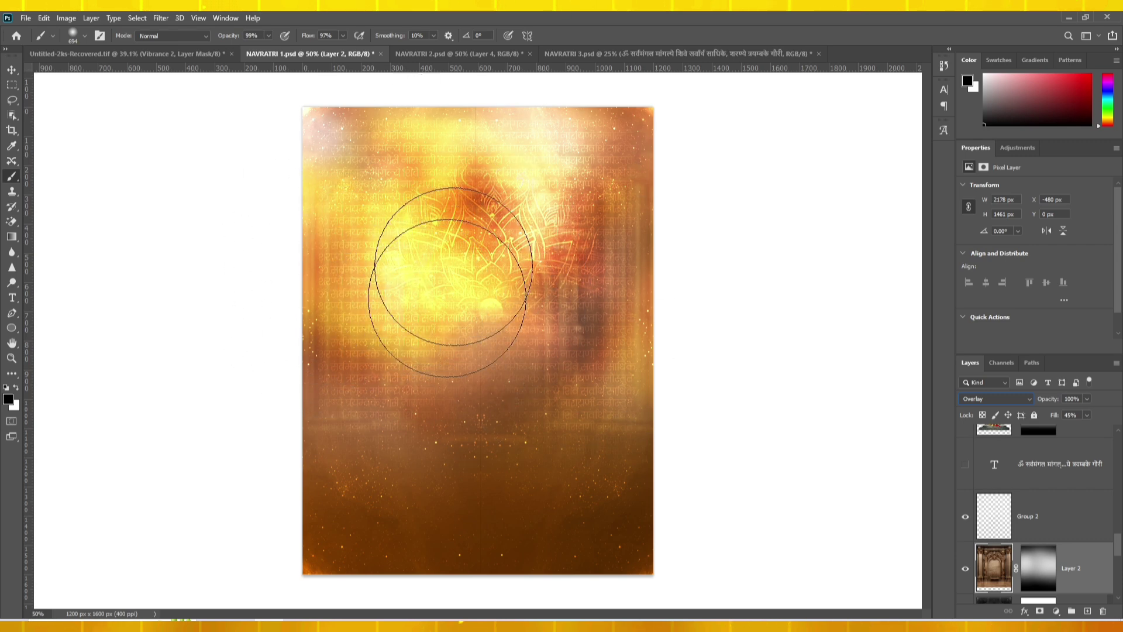
pyautogui.click(1039, 501)
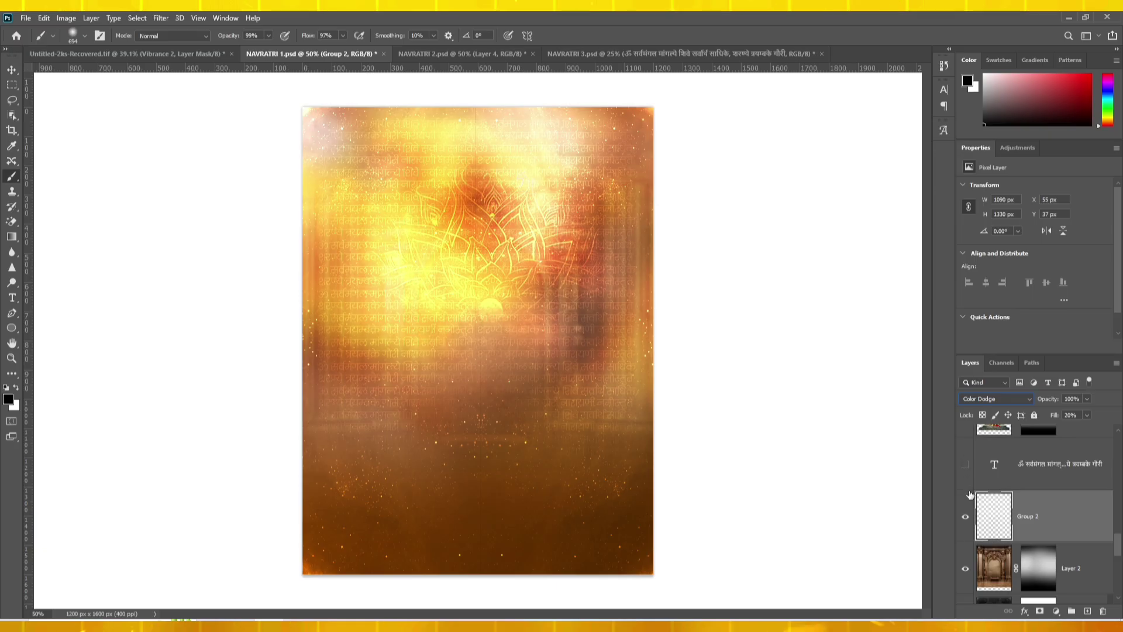
pyautogui.click(965, 464)
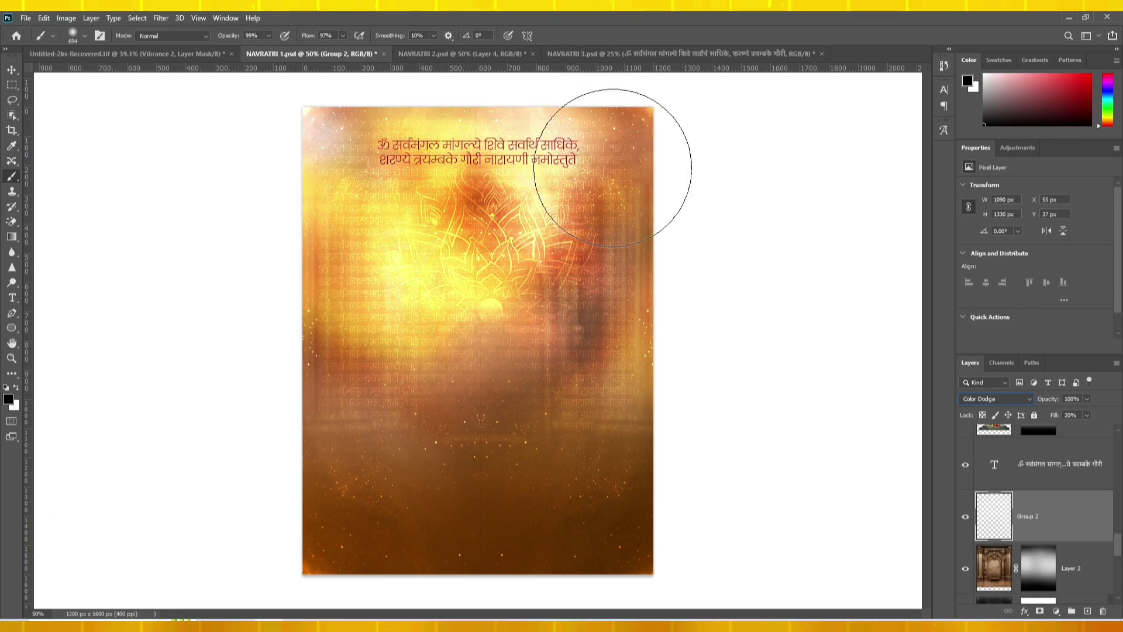
pyautogui.click(1033, 490)
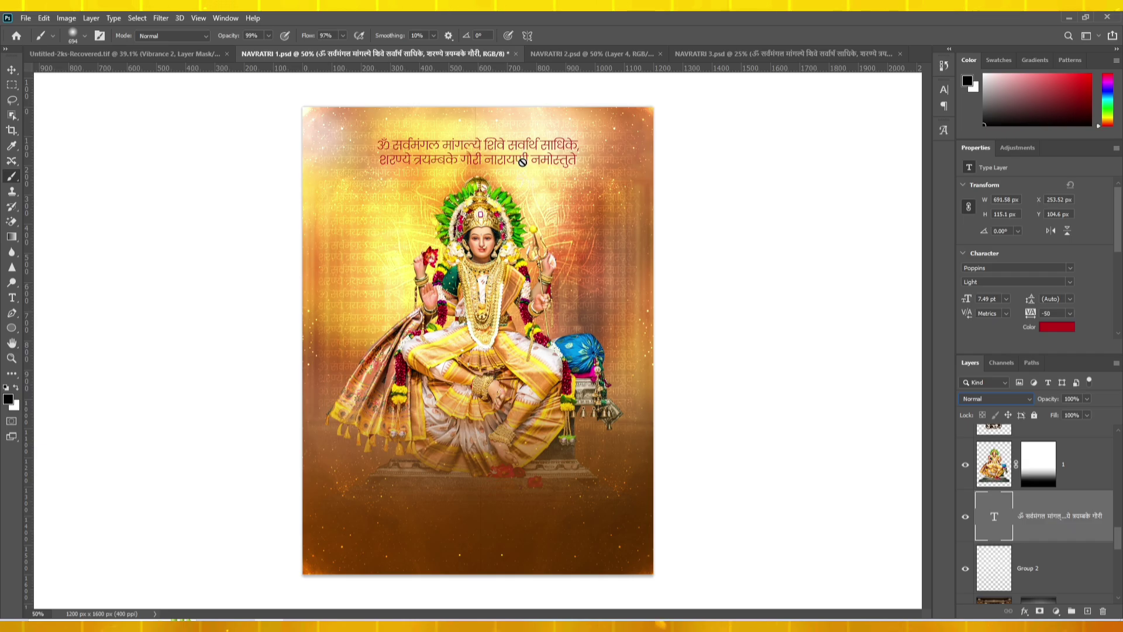
# Examine the mantra text's character settings and the font styles available for Poppins.
pyautogui.click(944, 89)
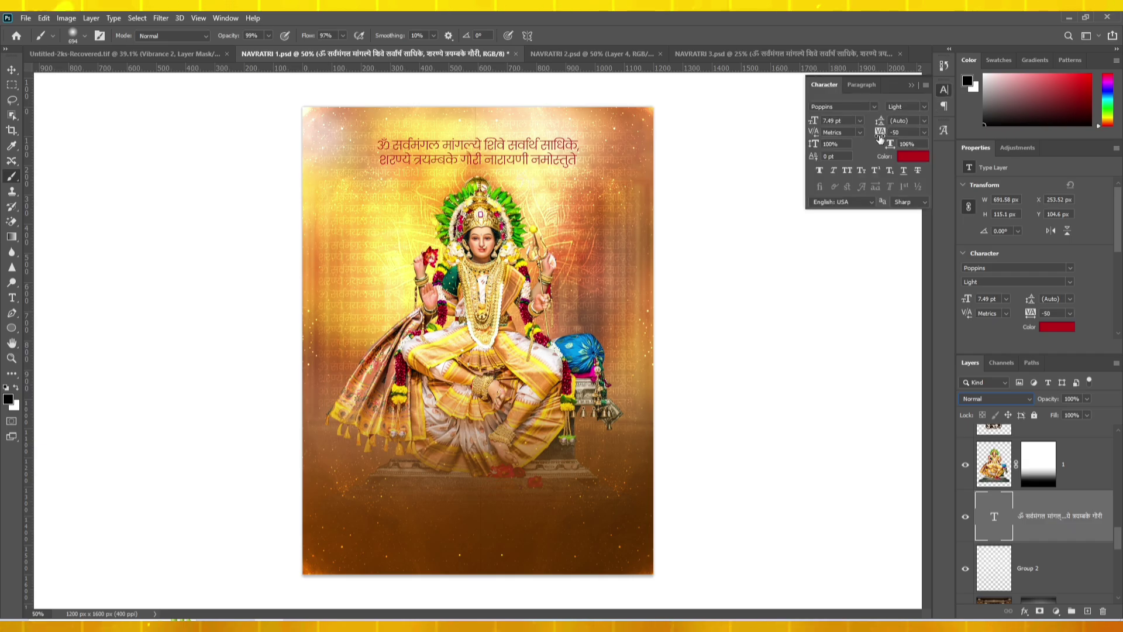
pyautogui.click(912, 106)
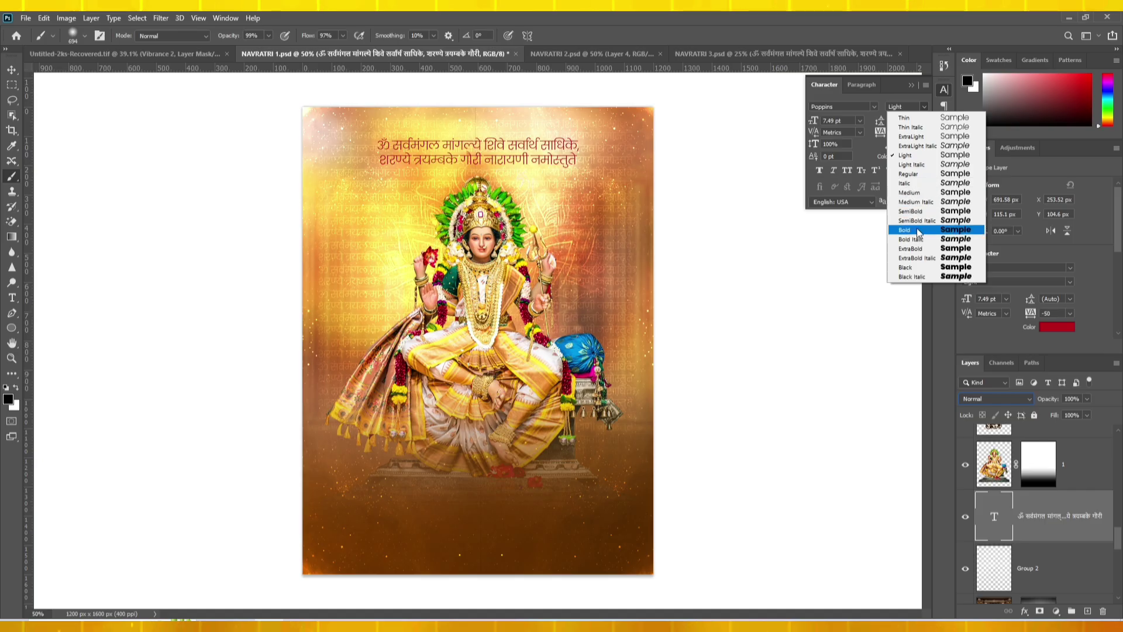
pyautogui.click(1054, 482)
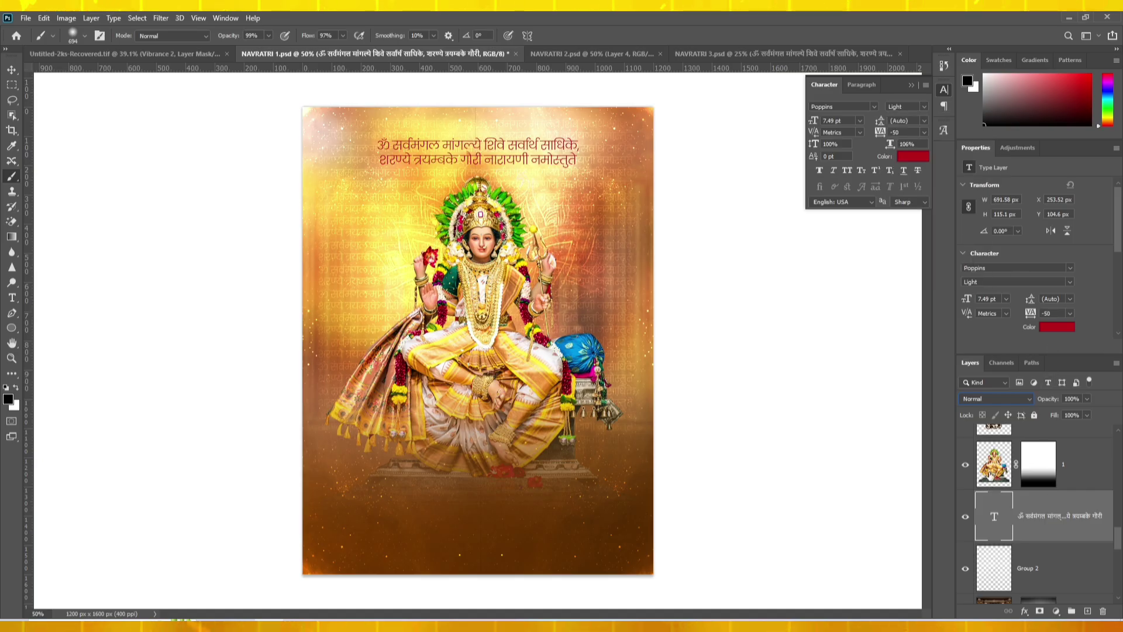
# Select the deity layer 1, then make the Group 1 title backing visible and select it.
pyautogui.click(989, 472)
pyautogui.scroll(1, 971, 473)
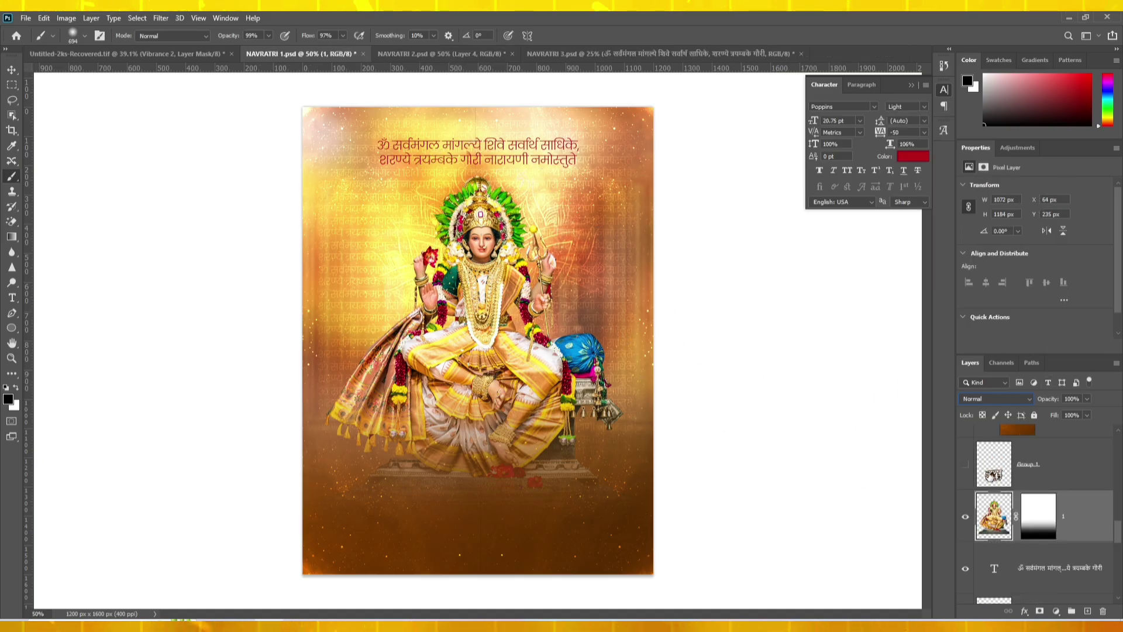
pyautogui.click(966, 466)
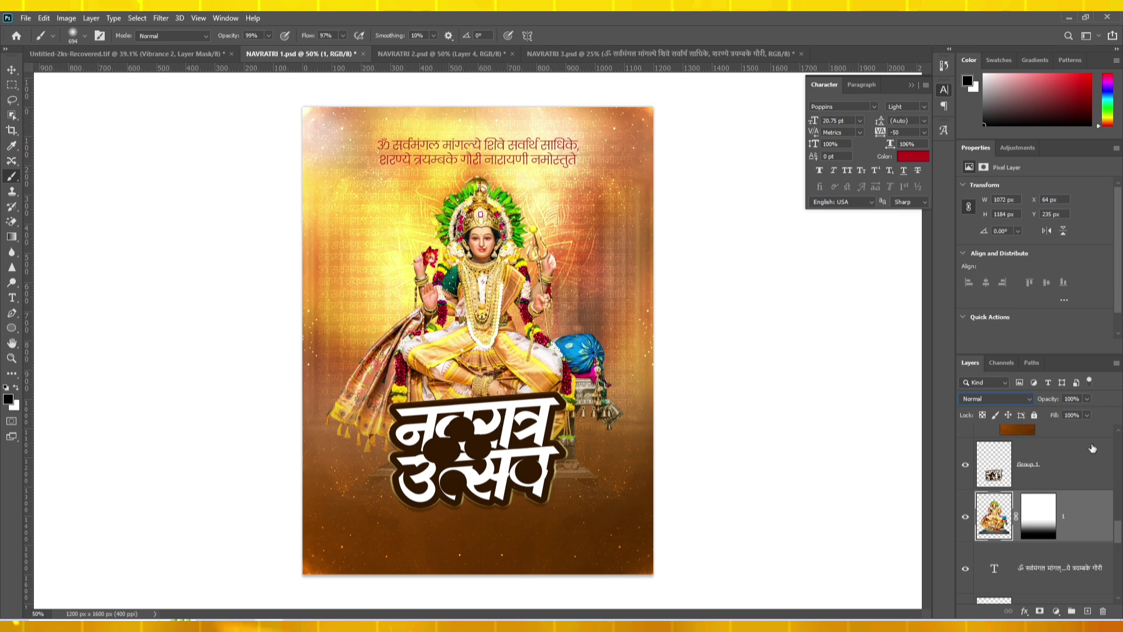
pyautogui.scroll(1, 1048, 474)
pyautogui.click(1033, 498)
# Make the two title text layers and the clipped orange Layer 3 visible, and select Layer 3.
pyautogui.click(966, 464)
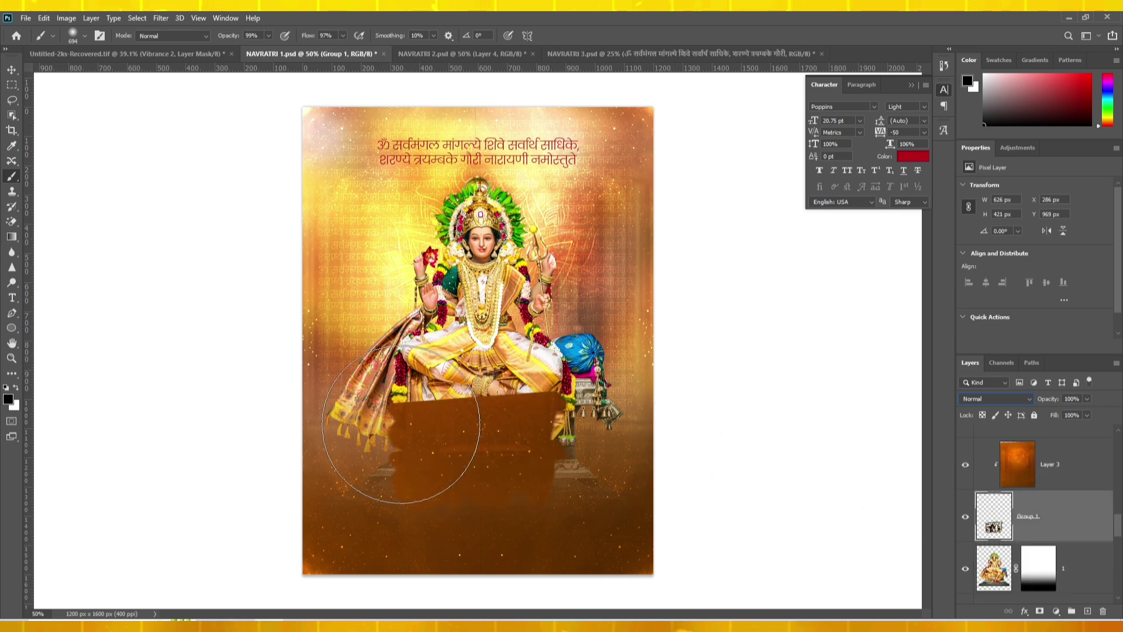
pyautogui.click(965, 464)
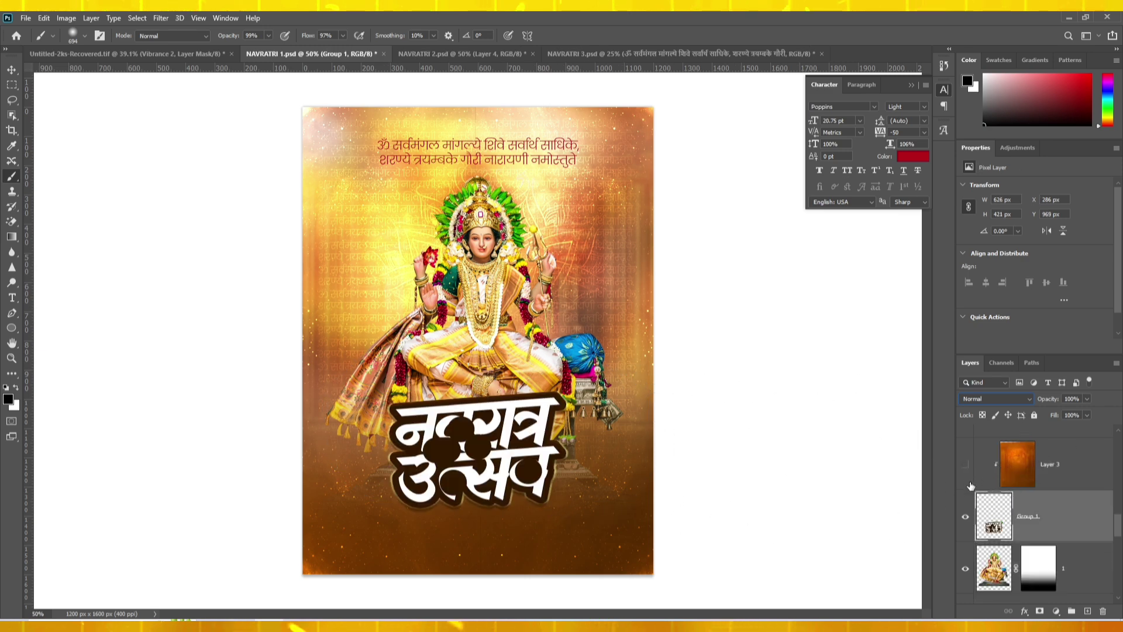
pyautogui.scroll(2, 969, 478)
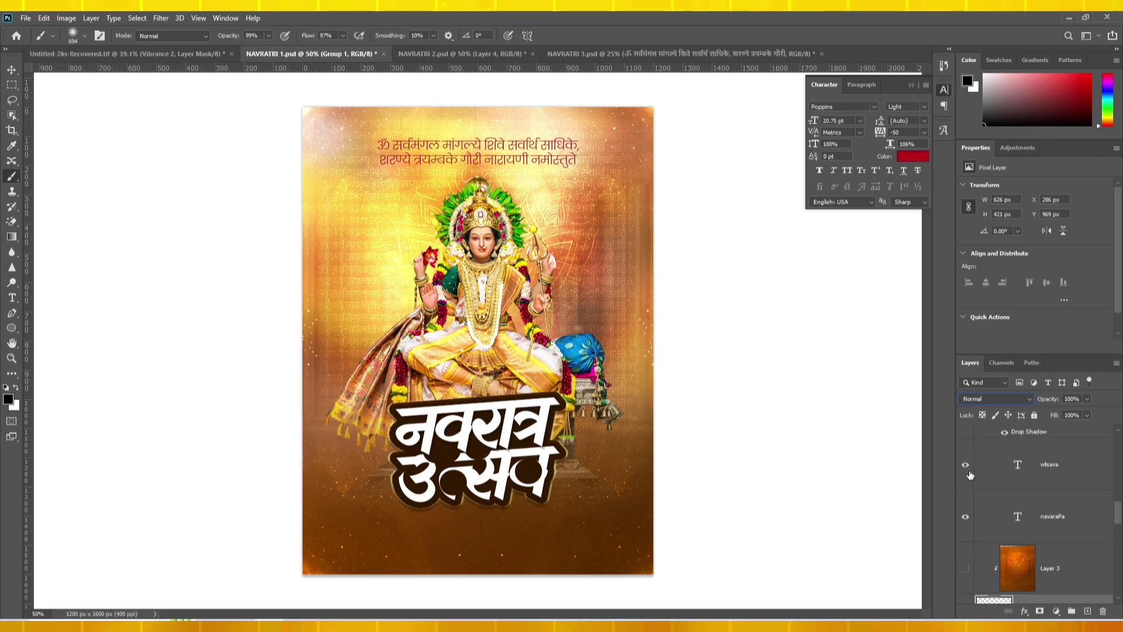
pyautogui.scroll(-2, 970, 475)
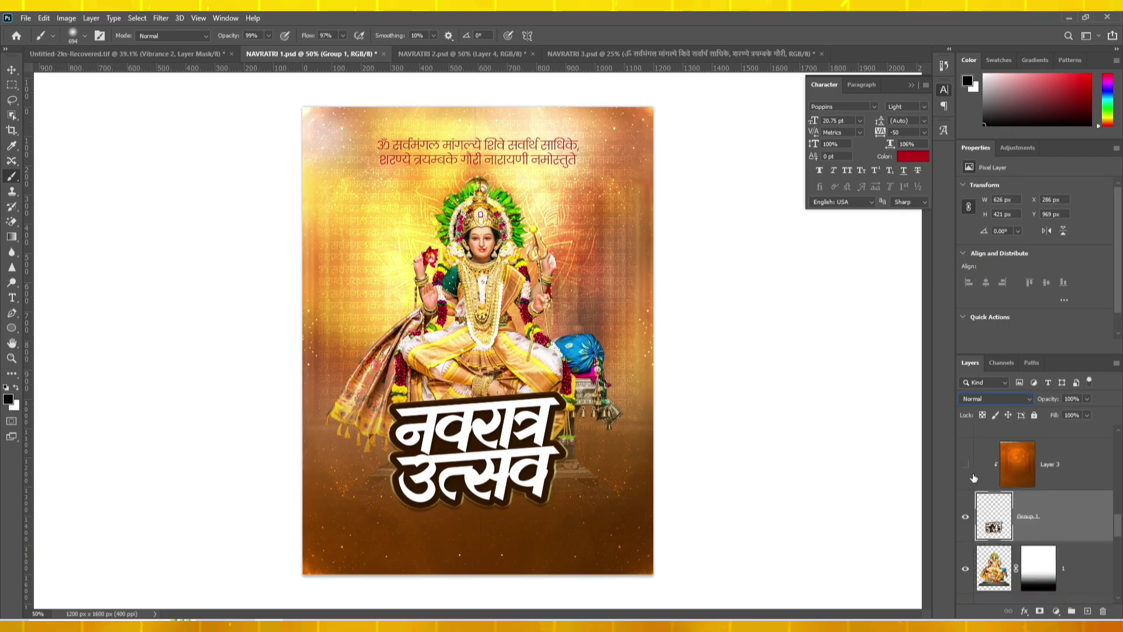
pyautogui.click(966, 464)
pyautogui.click(988, 467)
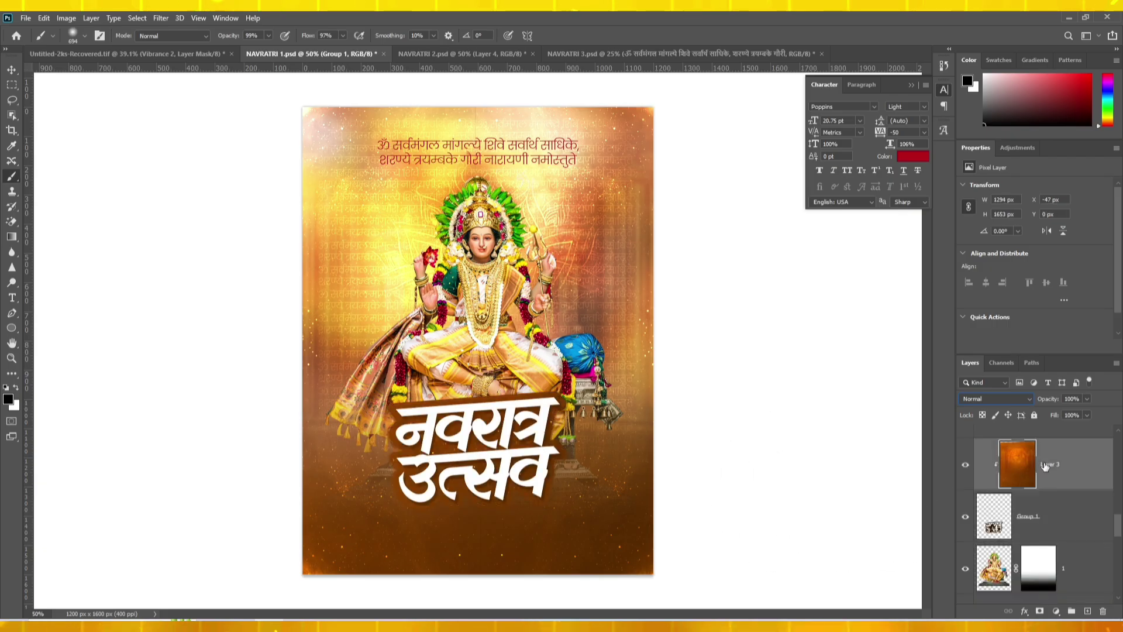
# Select the navaraPa title text layer and the wtsava text layer above it to review their character settings.
pyautogui.scroll(1, 988, 503)
pyautogui.click(1020, 478)
pyautogui.scroll(1, 1021, 478)
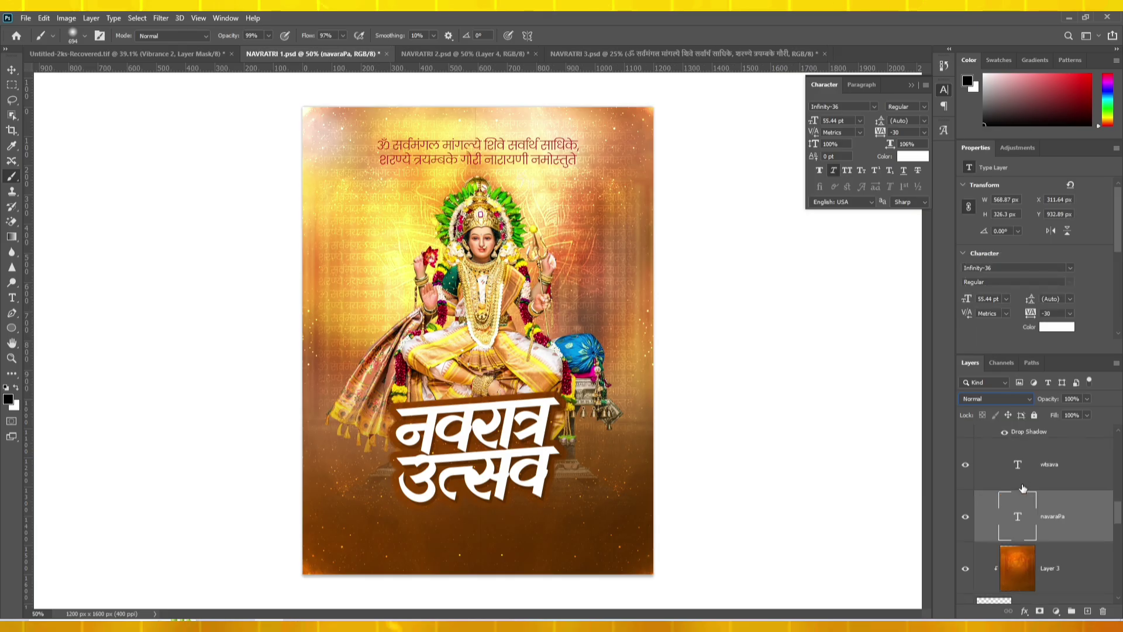
pyautogui.click(1021, 478)
pyautogui.scroll(3, 987, 503)
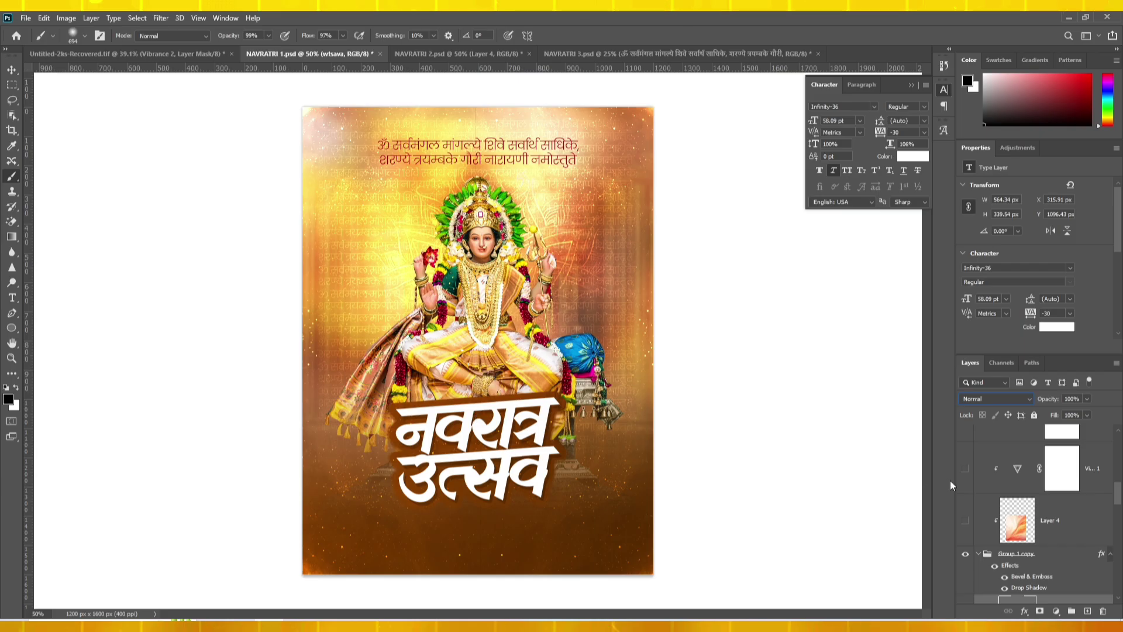
# Make the orange Layer 4 clipped to the title and its Vibrance 1 and Exposure 2 adjustment layers visible.
pyautogui.click(966, 529)
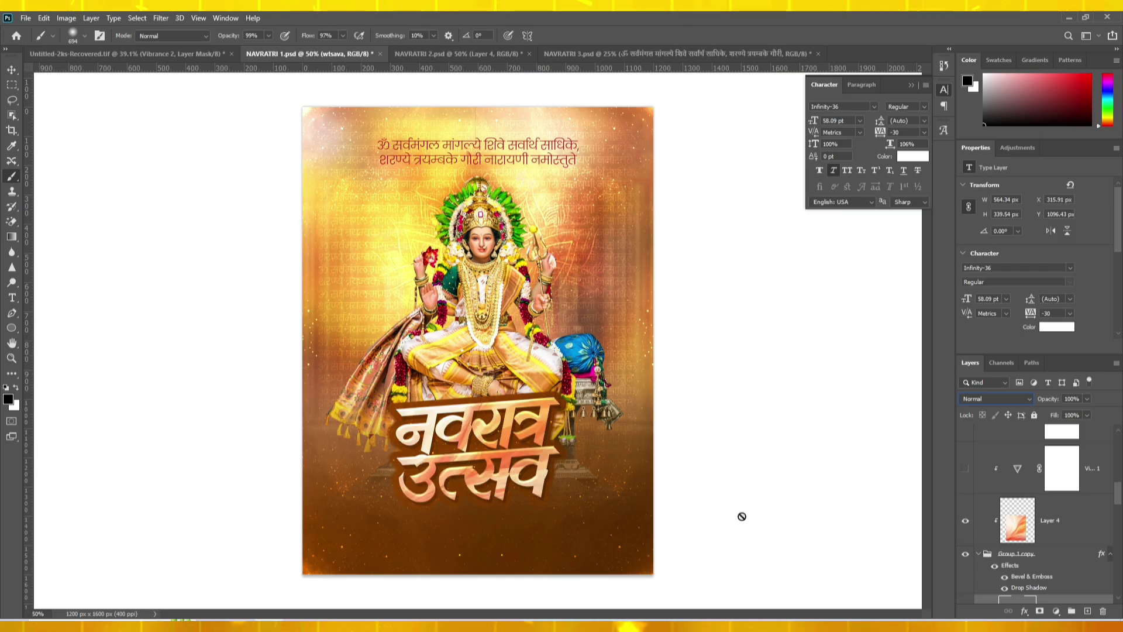
pyautogui.click(965, 467)
pyautogui.scroll(1, 963, 473)
pyautogui.click(965, 468)
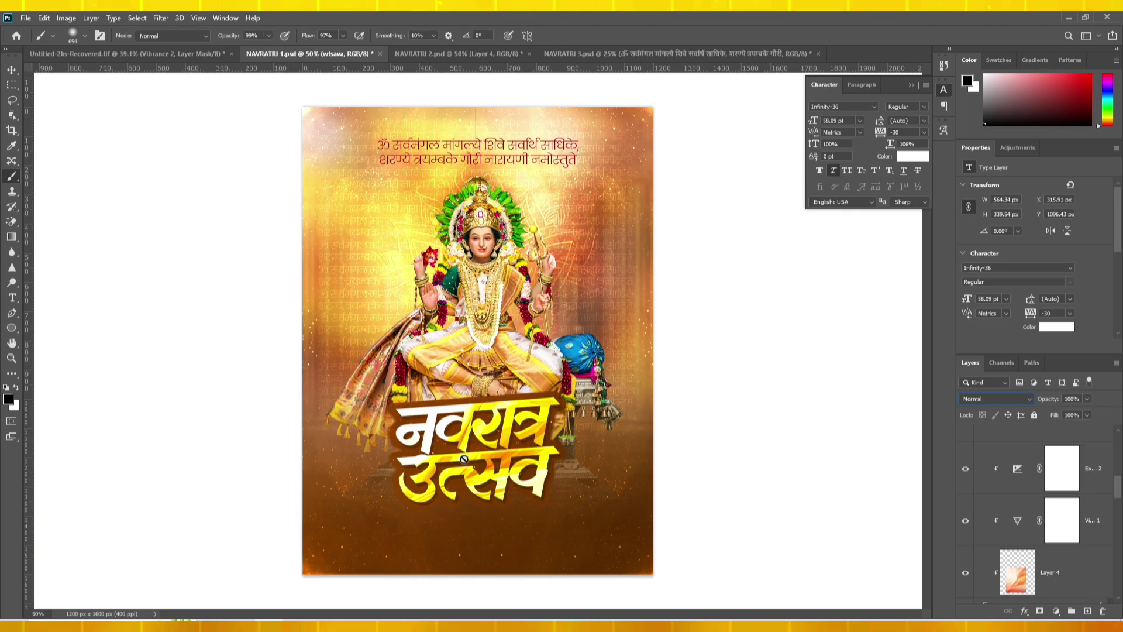
pyautogui.scroll(-2, 1109, 530)
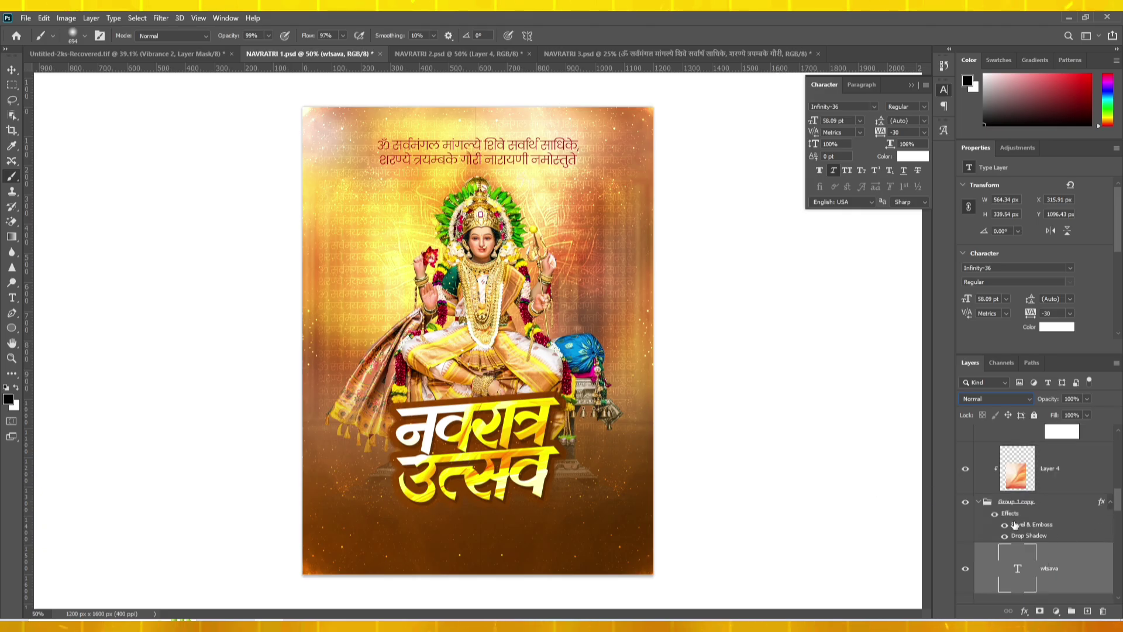
pyautogui.scroll(-5, 1007, 530)
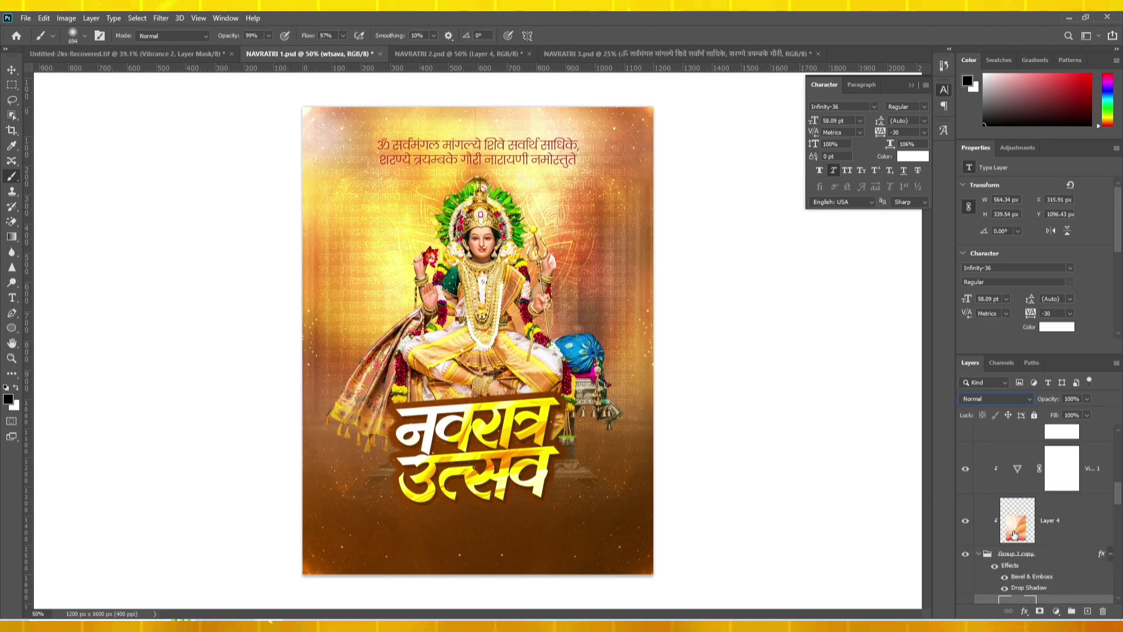
# Make the greeting text layer below the title and its Shape 1 copy underline visible.
pyautogui.click(966, 522)
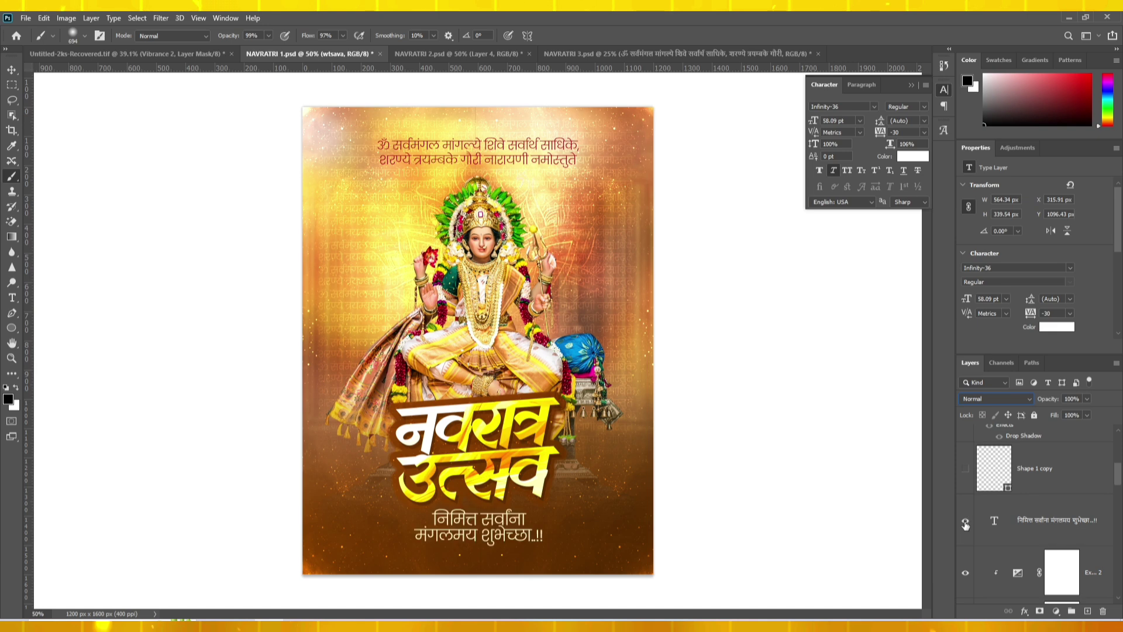
pyautogui.scroll(1, 963, 521)
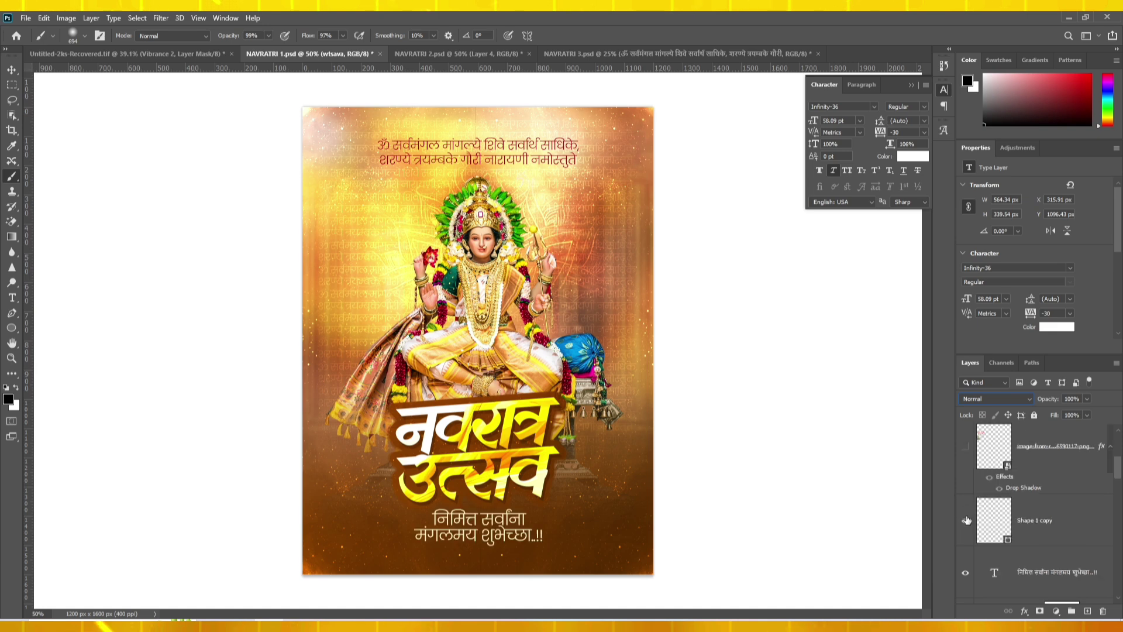
pyautogui.click(965, 520)
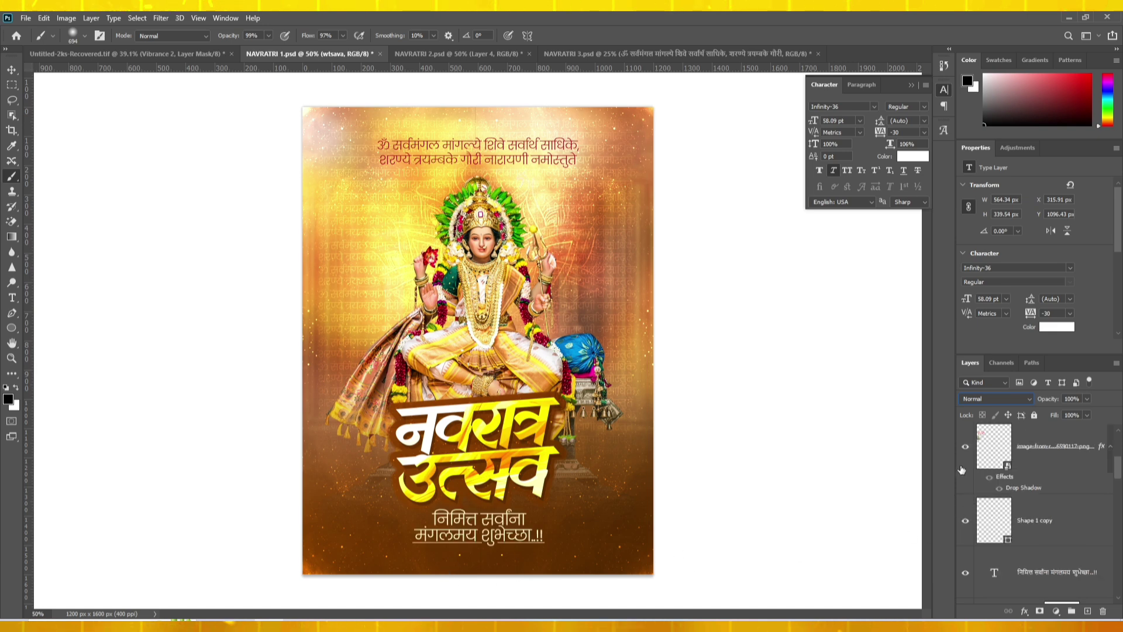
# Make both lotus flower image layers and their clipped Vibrance adjustment layers visible.
pyautogui.scroll(2, 974, 484)
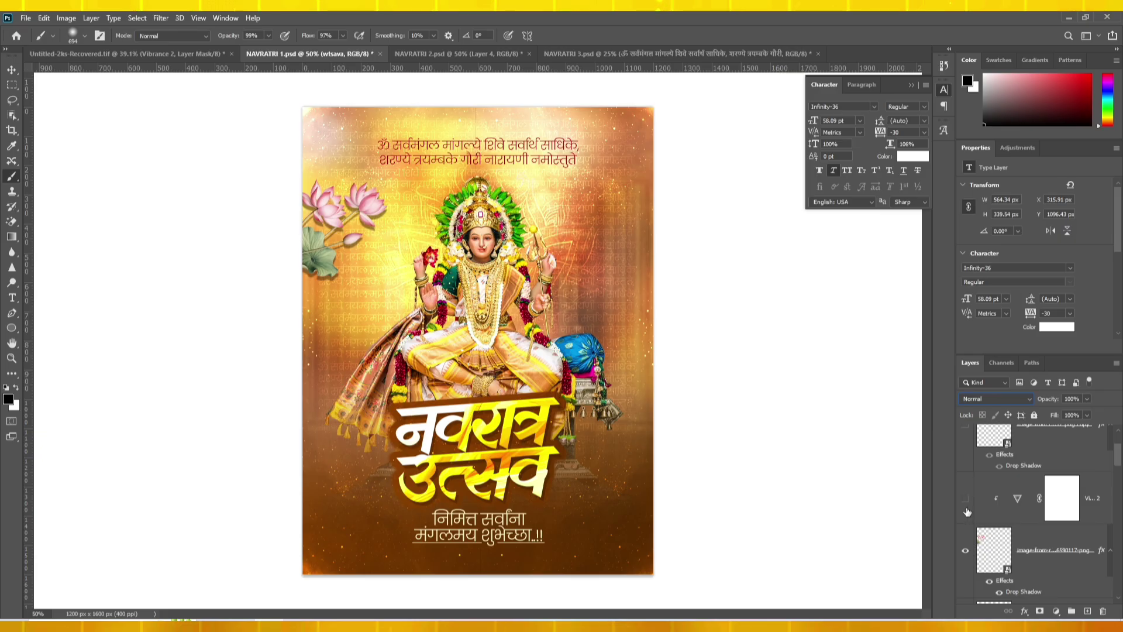
pyautogui.click(965, 510)
pyautogui.scroll(2, 963, 462)
pyautogui.click(970, 481)
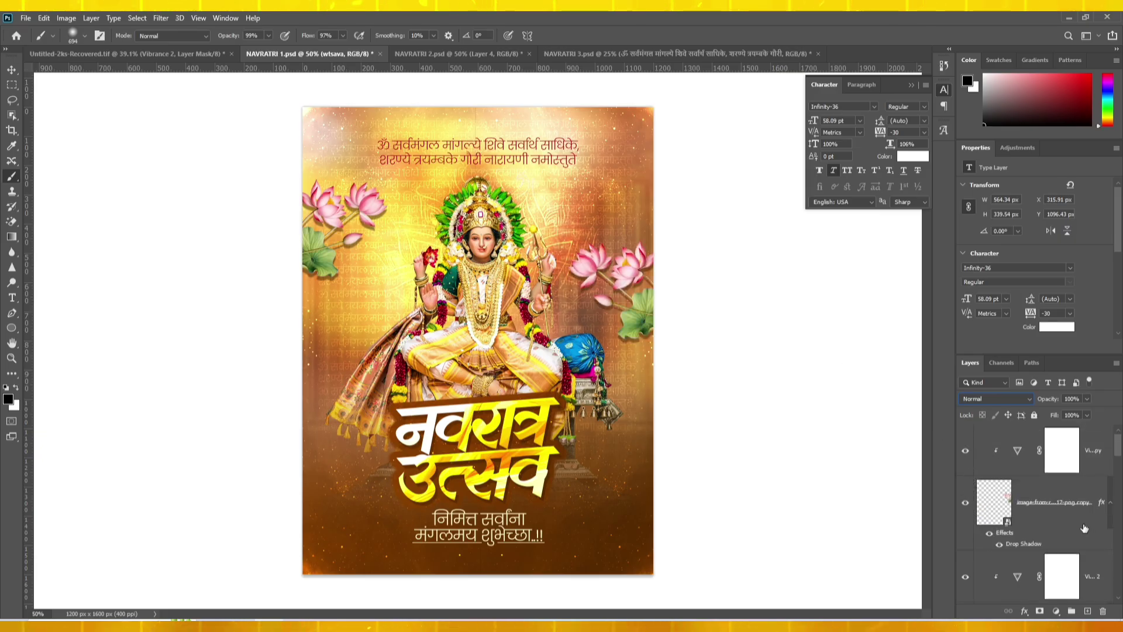
# Switch to NAVRATRI 2.psd and make the Background, the blue-purple texture and the grey Layer 1 at the stack's base visible.
pyautogui.click(428, 53)
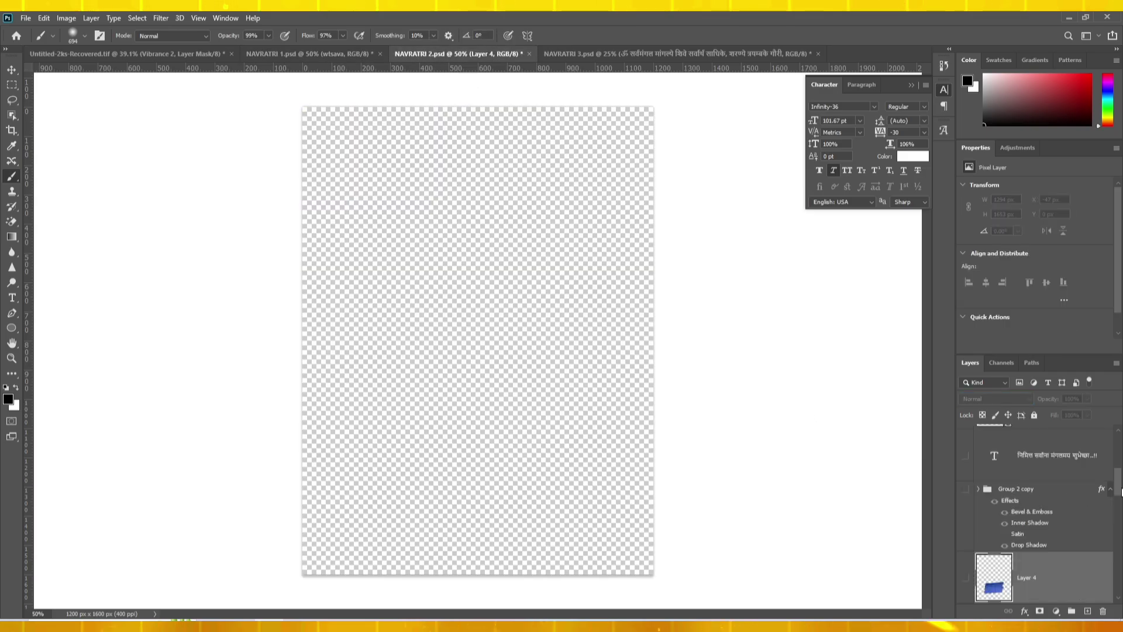
pyautogui.moveTo(1121, 490); pyautogui.dragTo(1103, 617)
pyautogui.click(358, 53)
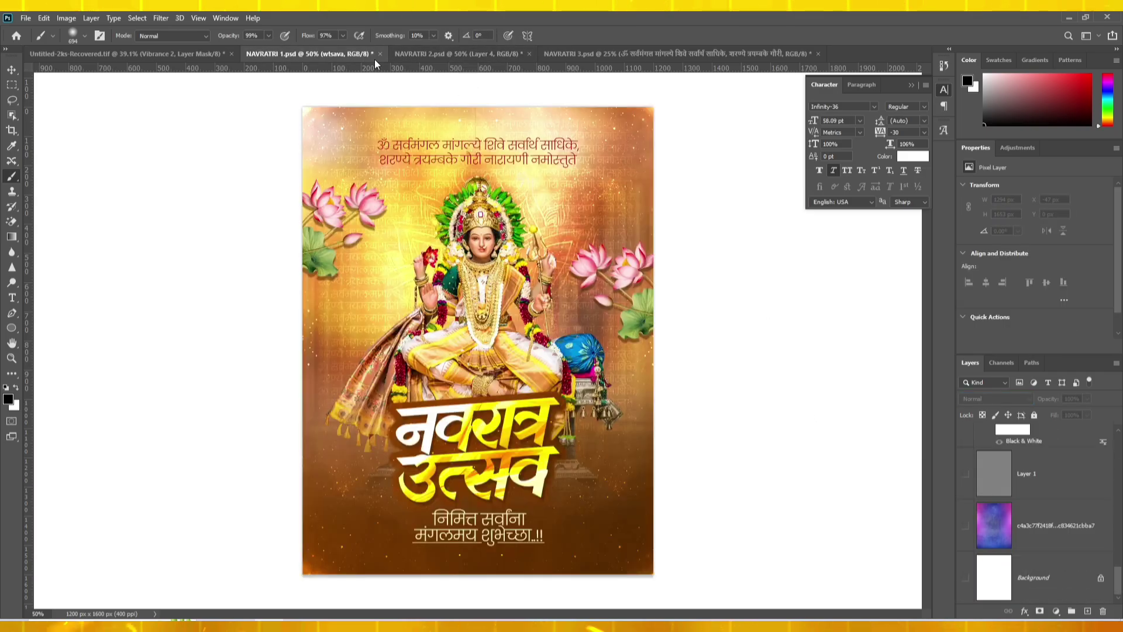
pyautogui.click(423, 54)
pyautogui.scroll(-5, 1060, 479)
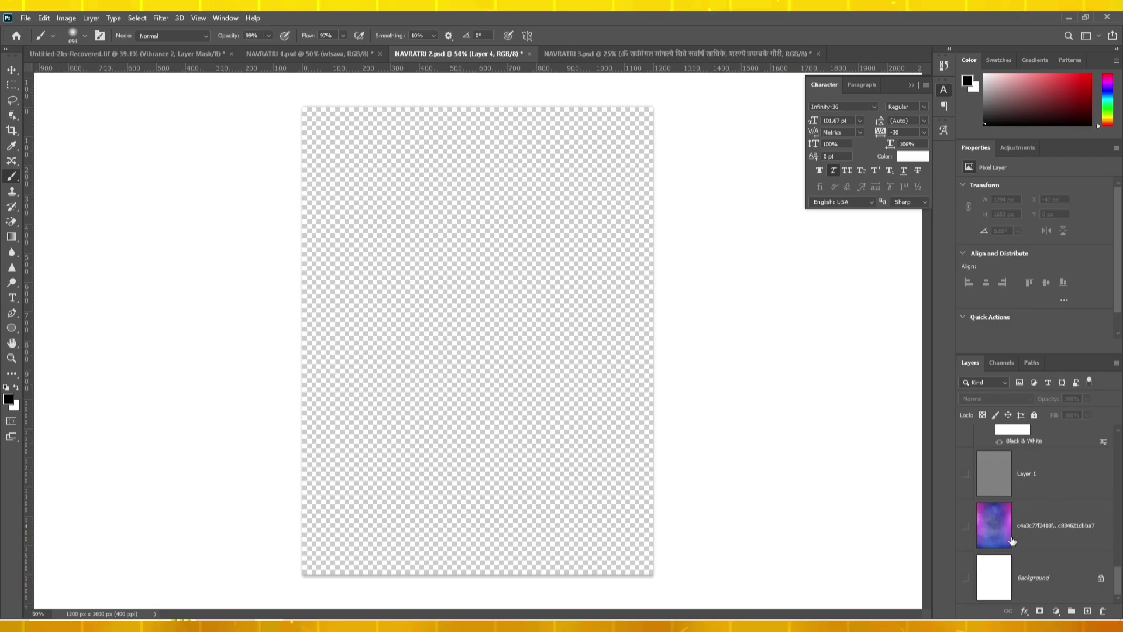
pyautogui.click(966, 578)
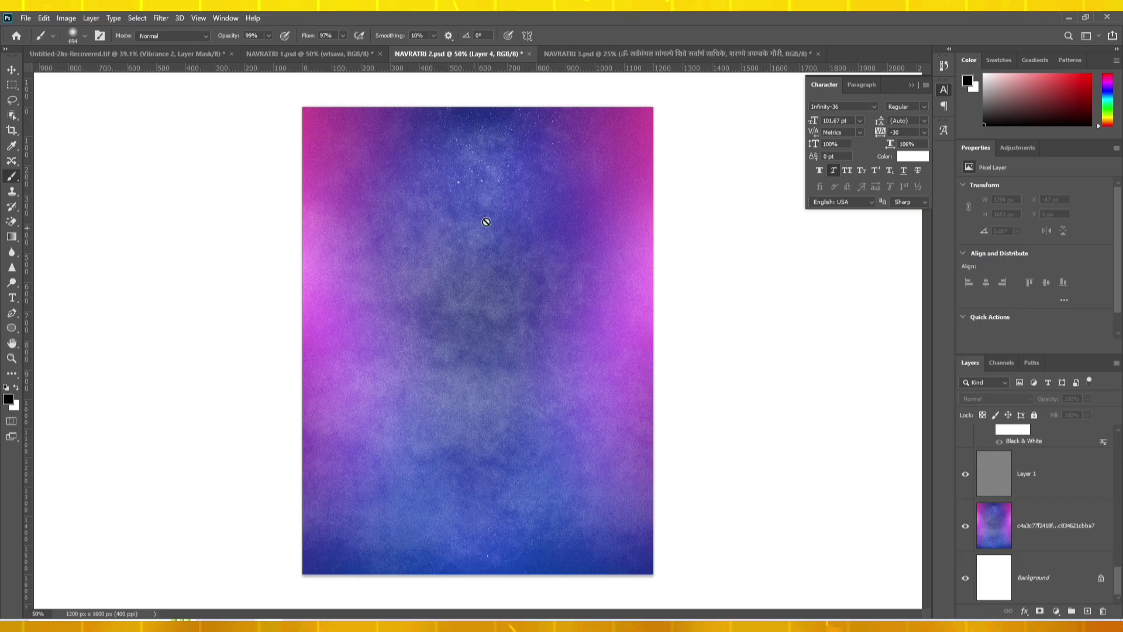
# Select the grey Layer 1 to review its blend mode, and make the masked Layer 4 copy texture above it visible.
pyautogui.click(1098, 464)
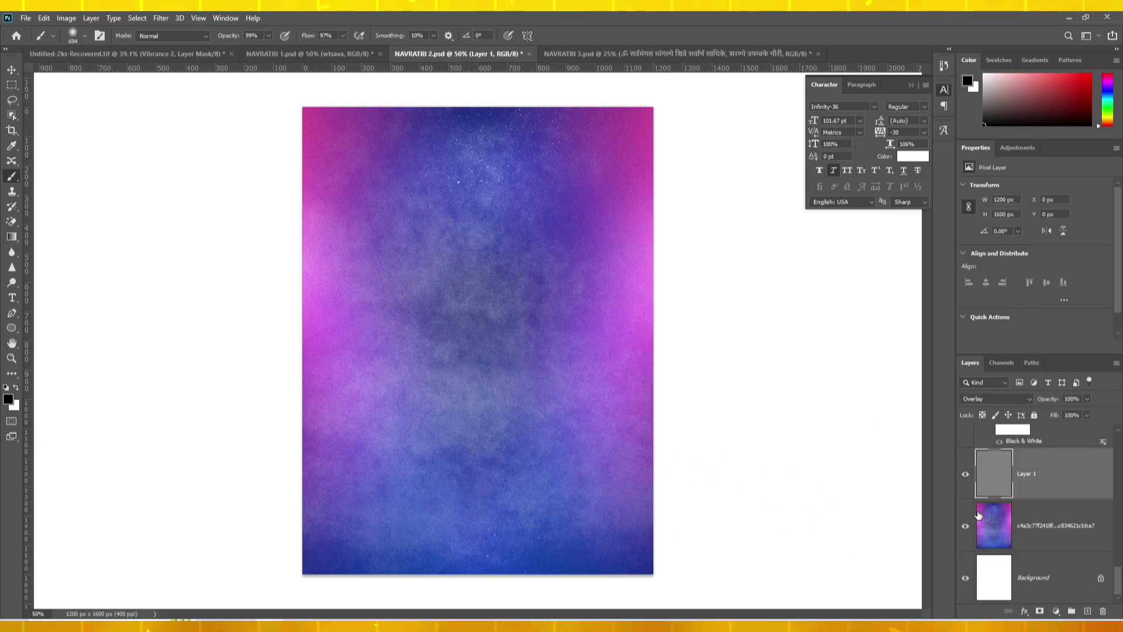
pyautogui.scroll(3, 994, 515)
pyautogui.scroll(-2, 969, 520)
pyautogui.scroll(2, 969, 521)
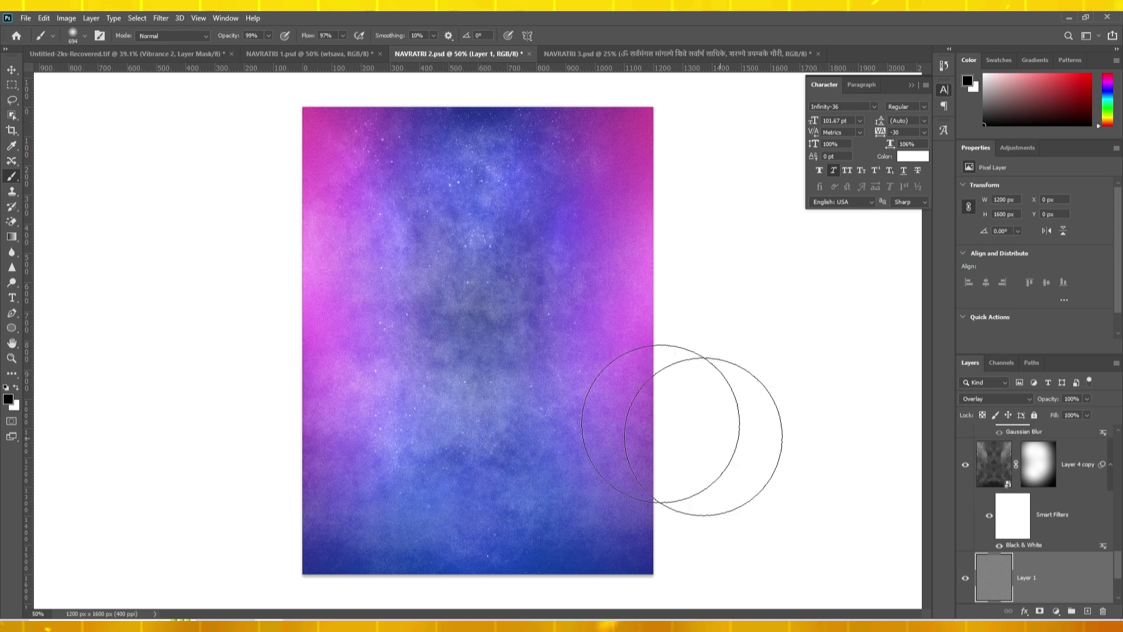
# Make the blurred temple layer and the masked peacock layer above it visible.
pyautogui.scroll(2, 994, 497)
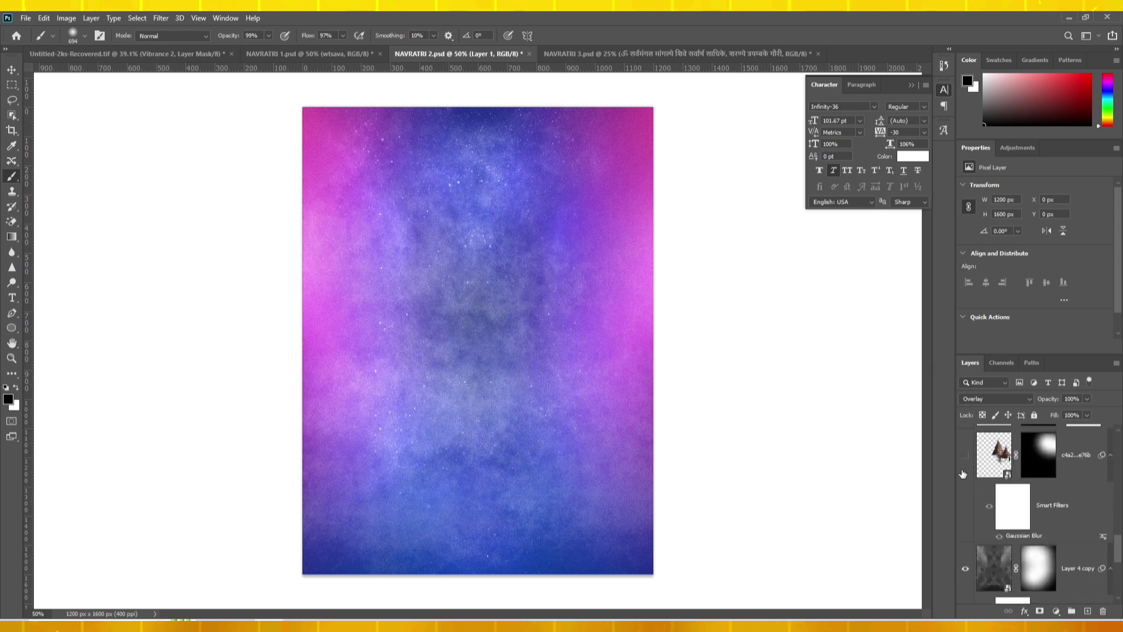
pyautogui.click(964, 468)
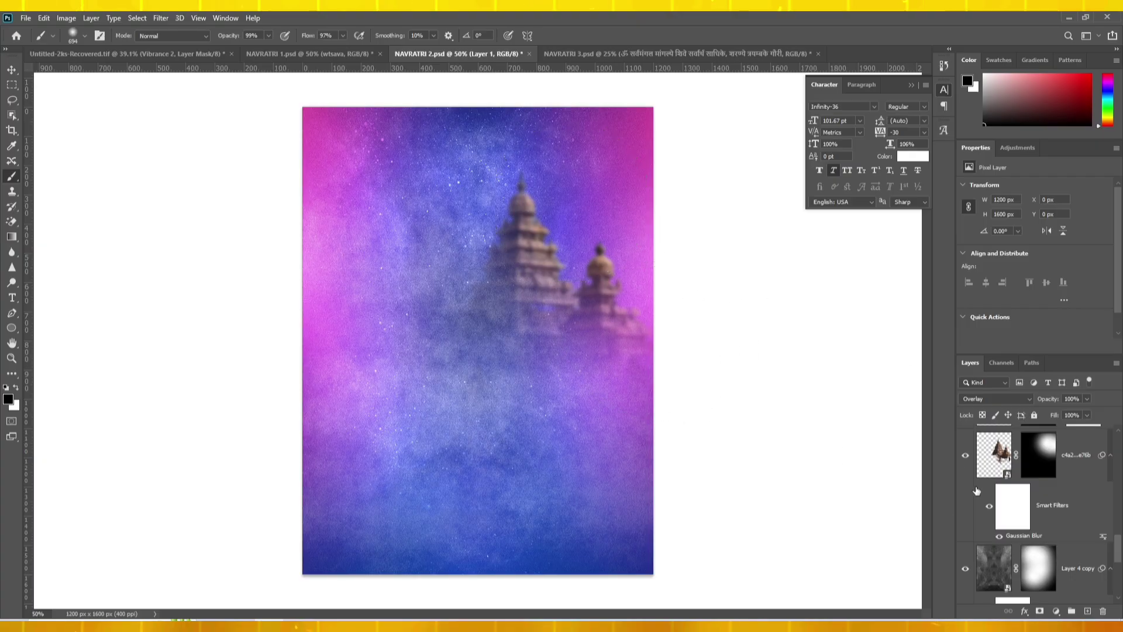
pyautogui.scroll(2, 989, 518)
pyautogui.click(966, 506)
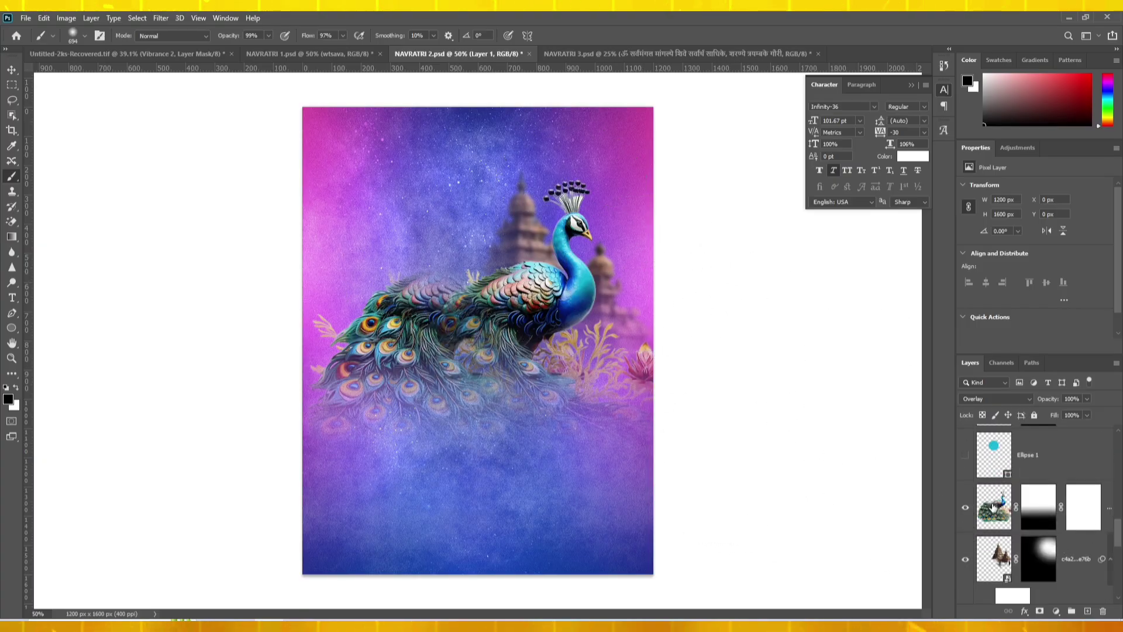
# Make the Ellipse 1 moon shape visible and select it to review its blend mode and fill.
pyautogui.scroll(1, 993, 508)
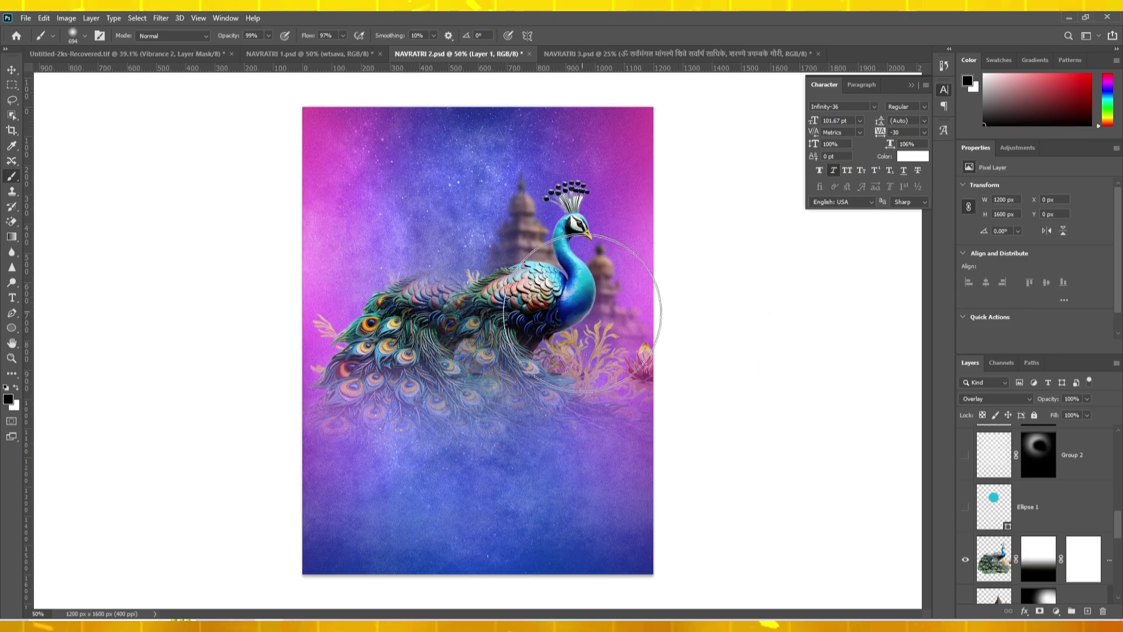
pyautogui.click(964, 508)
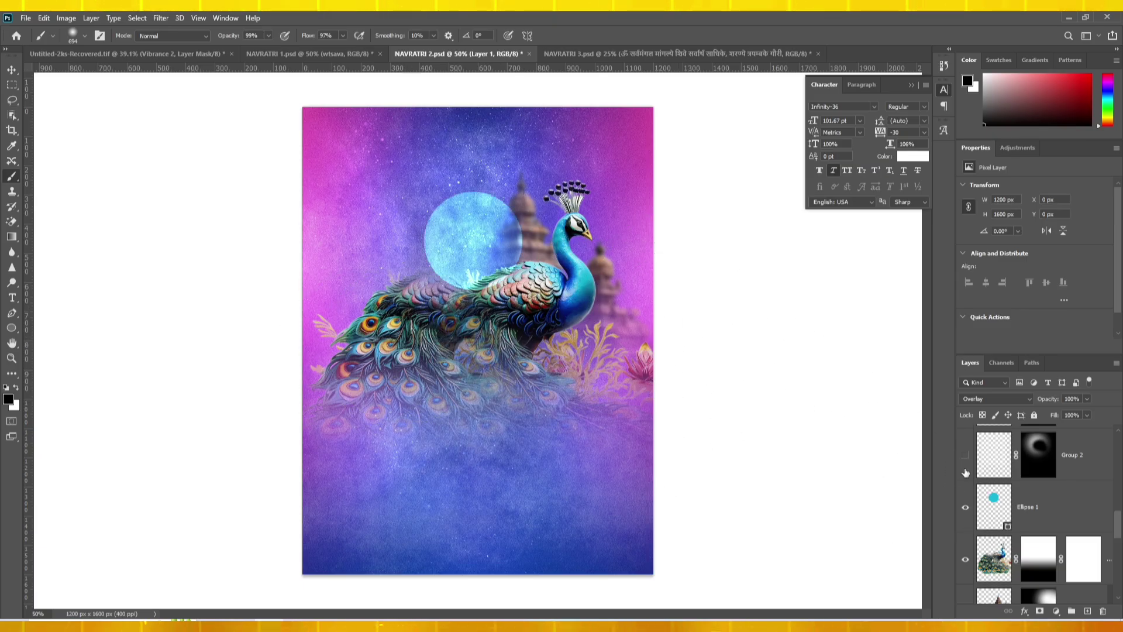
pyautogui.click(997, 504)
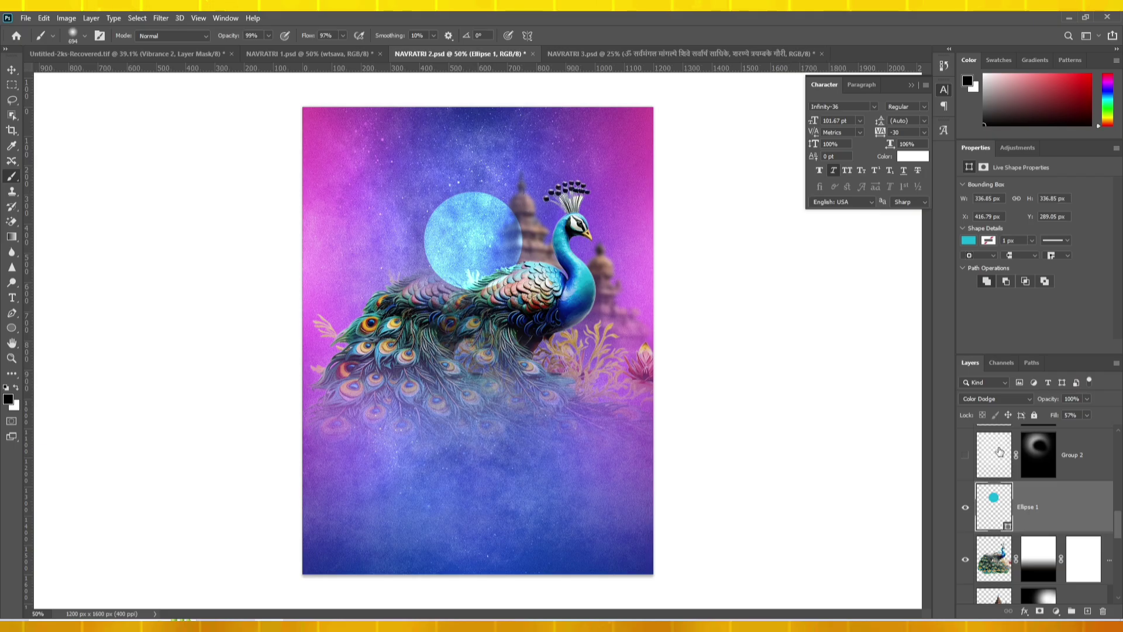
# Make the masked Group 2, the goddess on Layer 2 and its clipped Color Balance 2 adjustment visible.
pyautogui.click(964, 455)
pyautogui.doubleClick(326, 69)
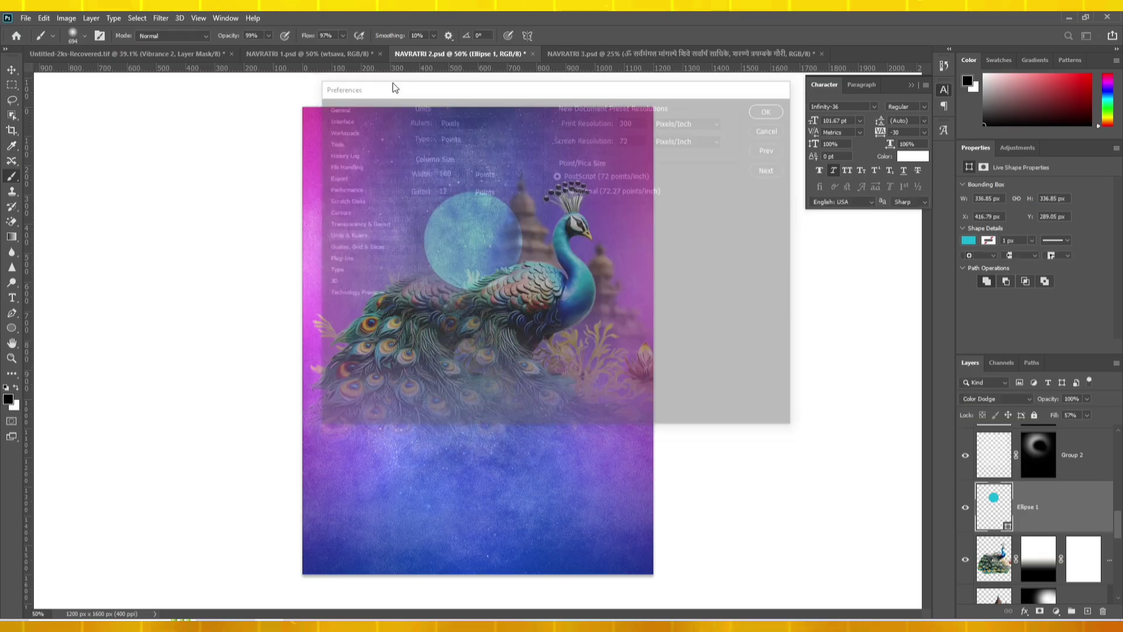
pyautogui.click(310, 53)
pyautogui.moveTo(1041, 506); pyautogui.dragTo(948, 499)
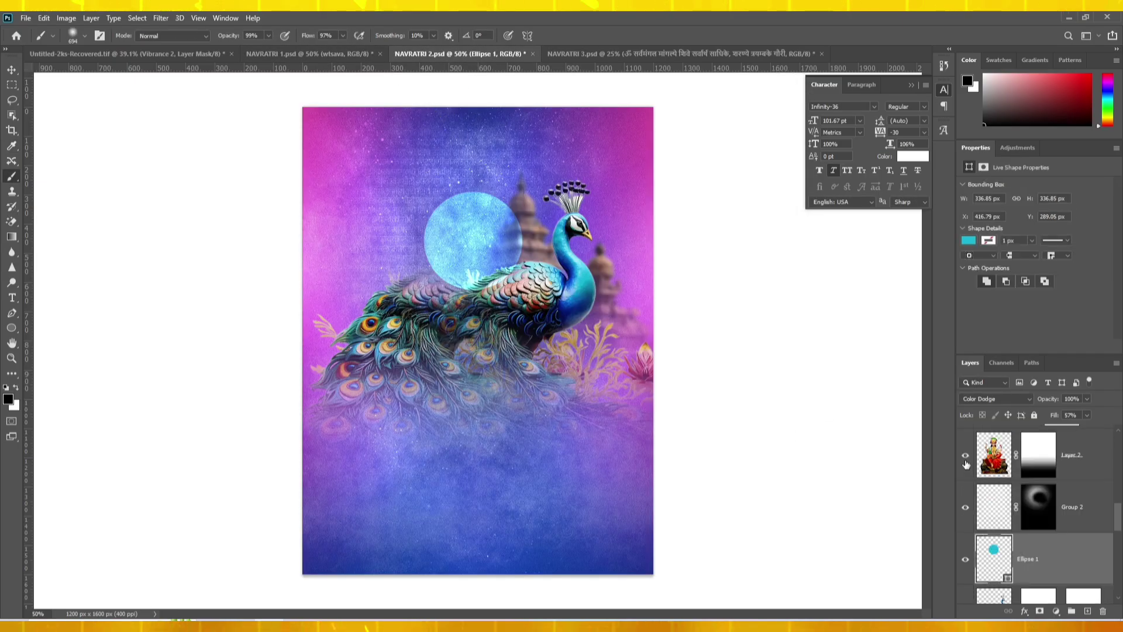
pyautogui.click(965, 458)
pyautogui.scroll(1, 987, 517)
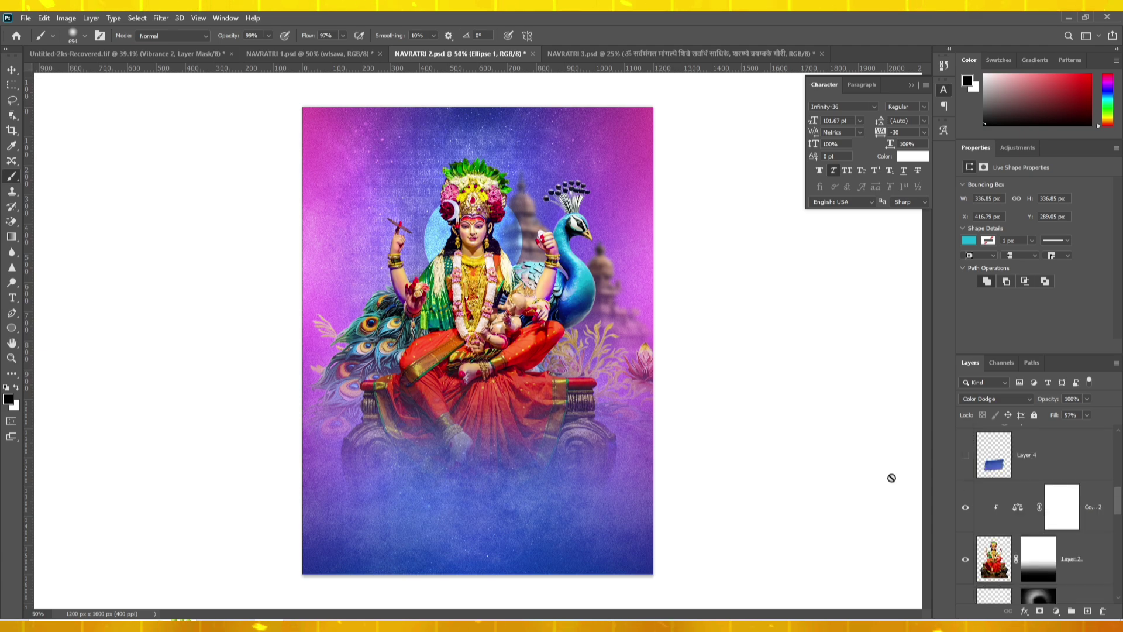
# Compare with NAVRATRI 1.psd, return to NAVRATRI 2.psd, and make the blue Layer 4 backing and Group 2 copy title visible.
pyautogui.click(326, 53)
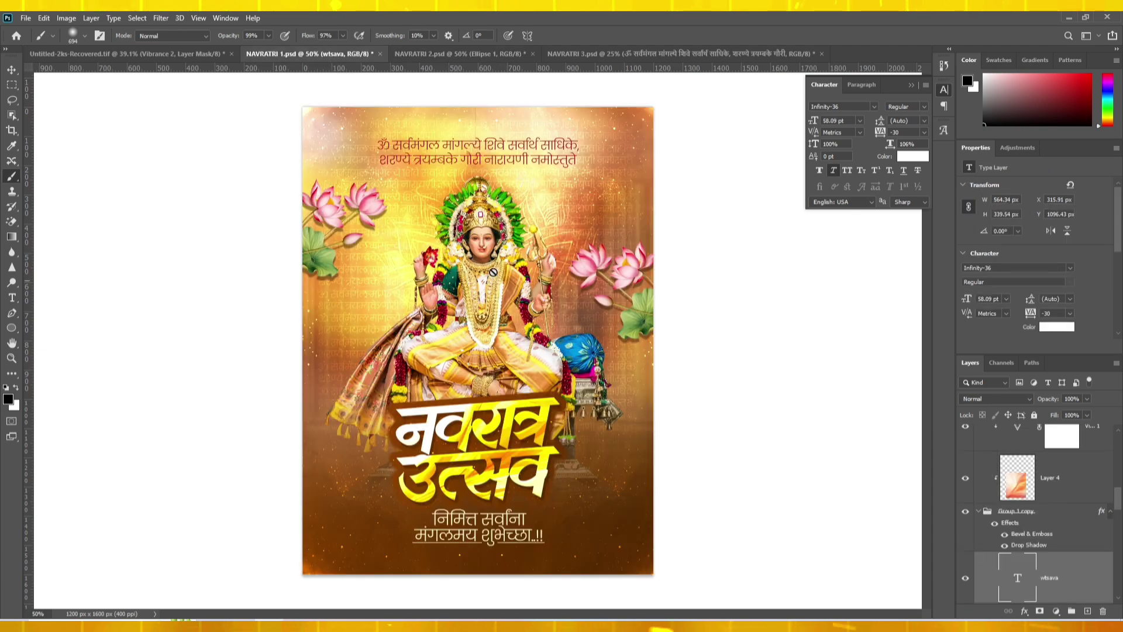
pyautogui.click(416, 56)
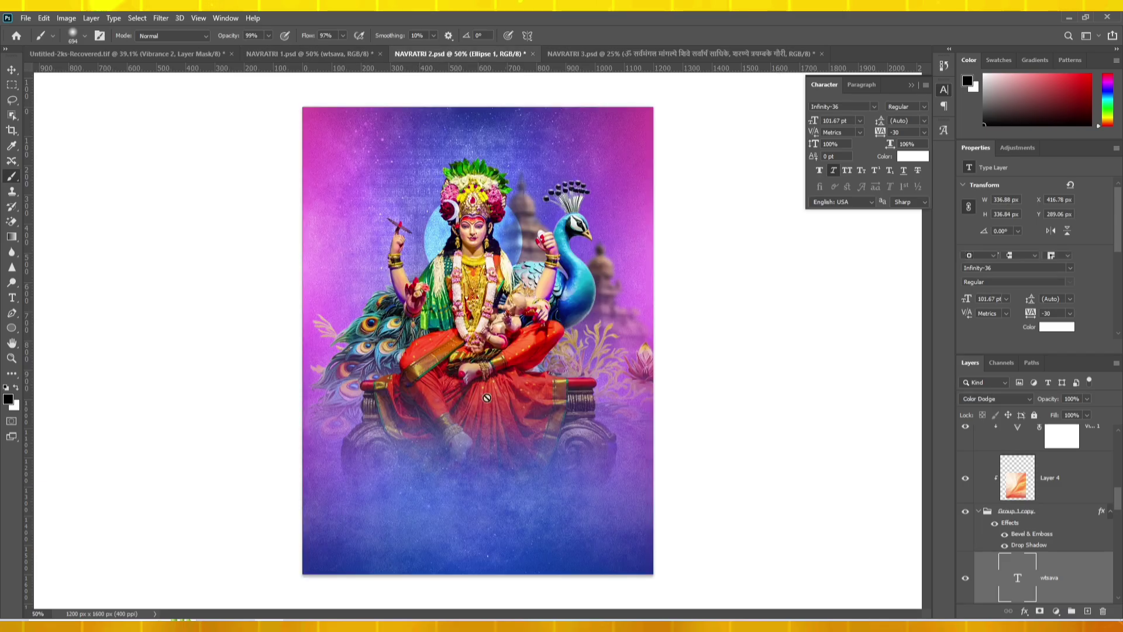
pyautogui.scroll(4, 965, 497)
pyautogui.click(966, 475)
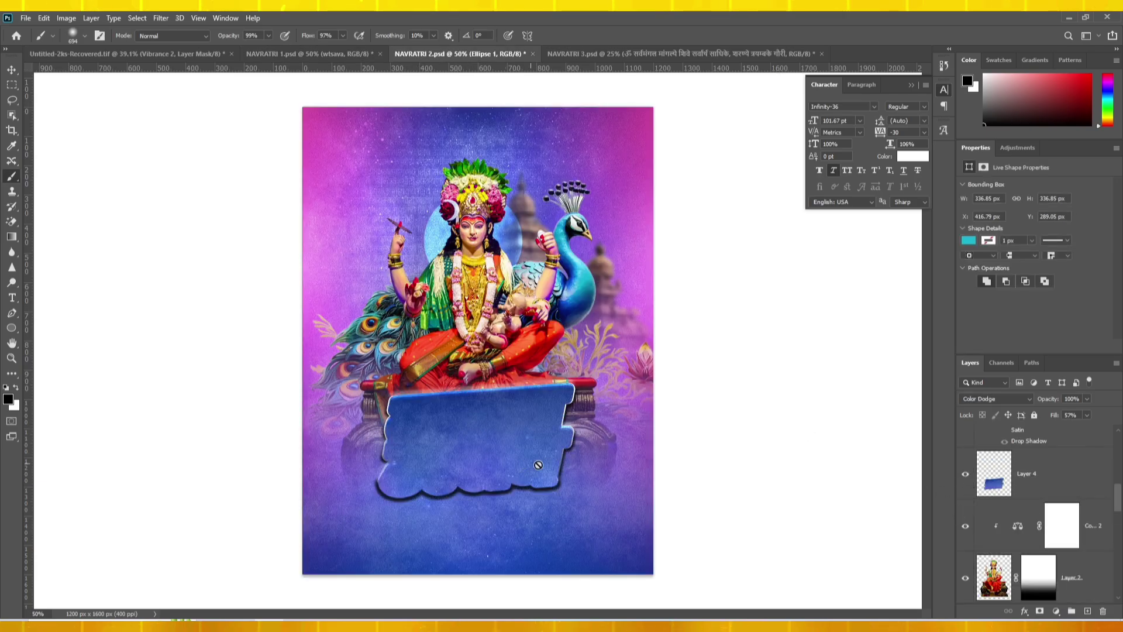
pyautogui.scroll(4, 1011, 491)
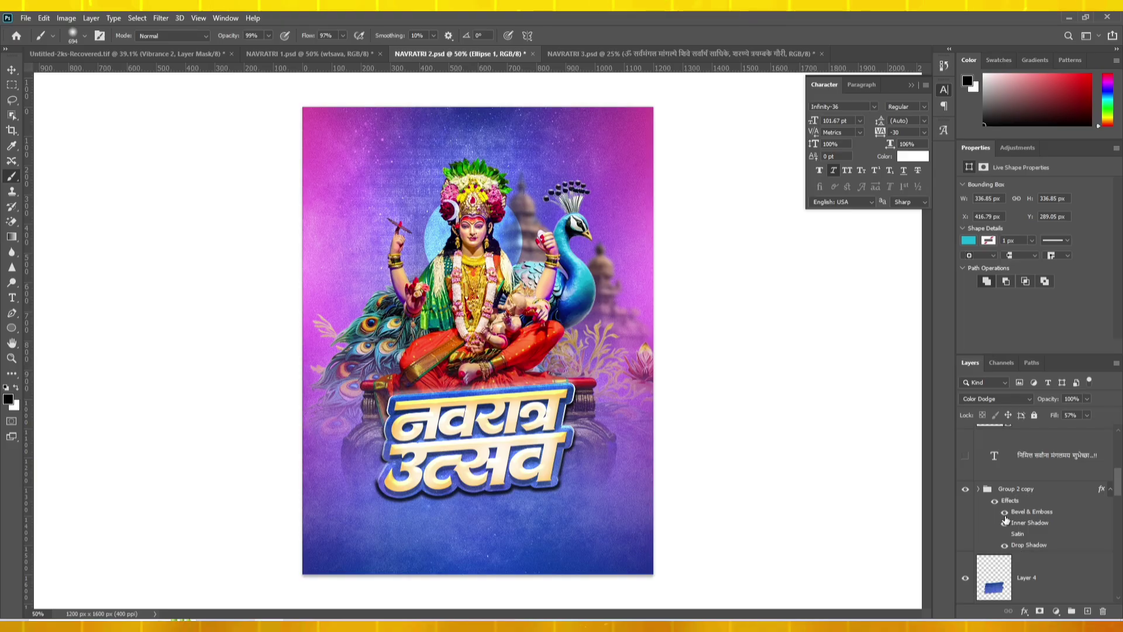
# Make the greeting text, its Shape 1 copy underline and the mantra text layer visible.
pyautogui.scroll(1, 982, 479)
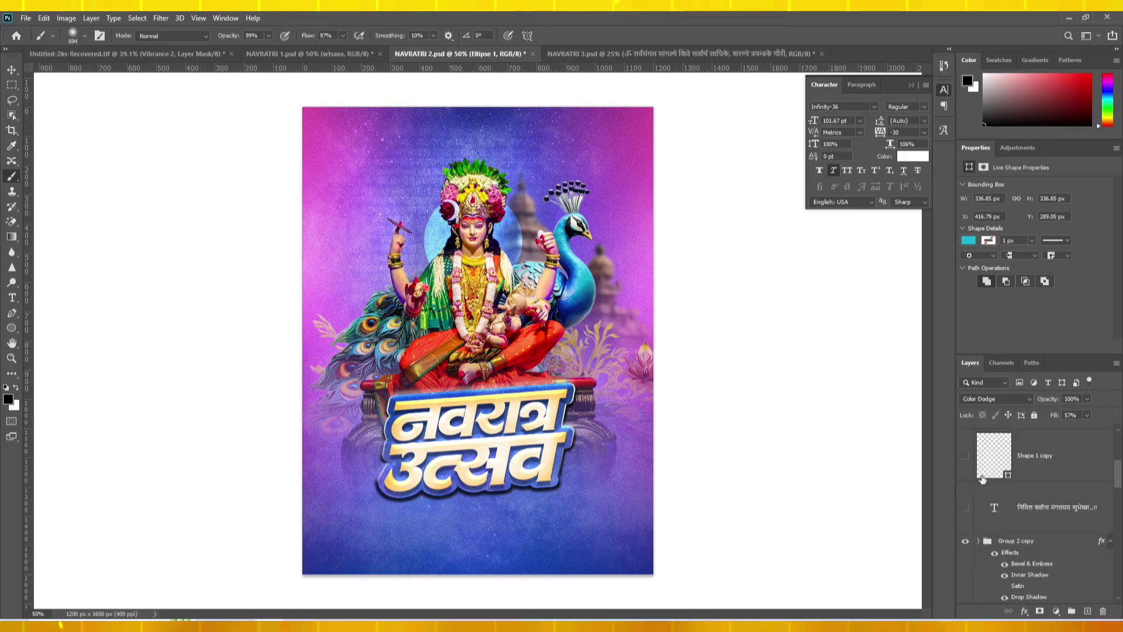
pyautogui.click(967, 507)
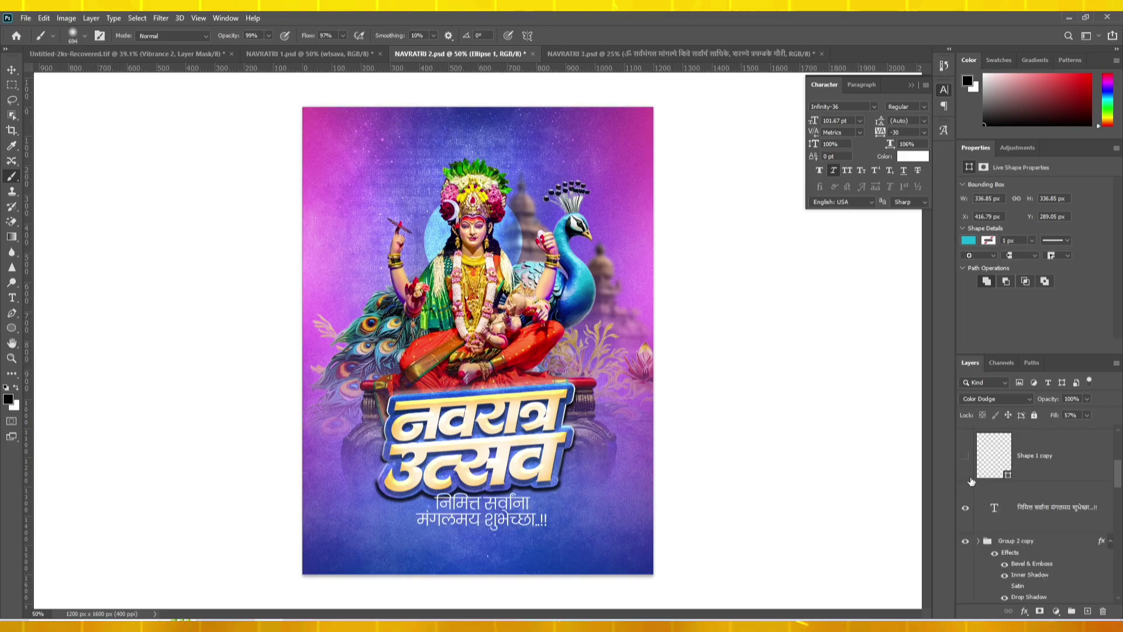
pyautogui.scroll(2, 969, 495)
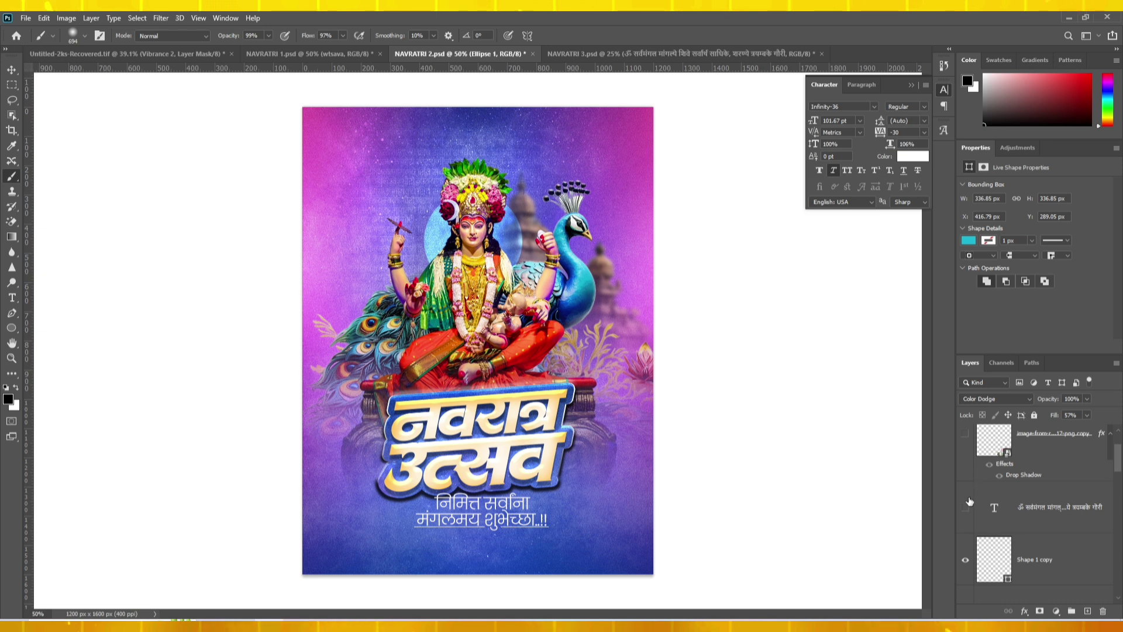
pyautogui.click(965, 507)
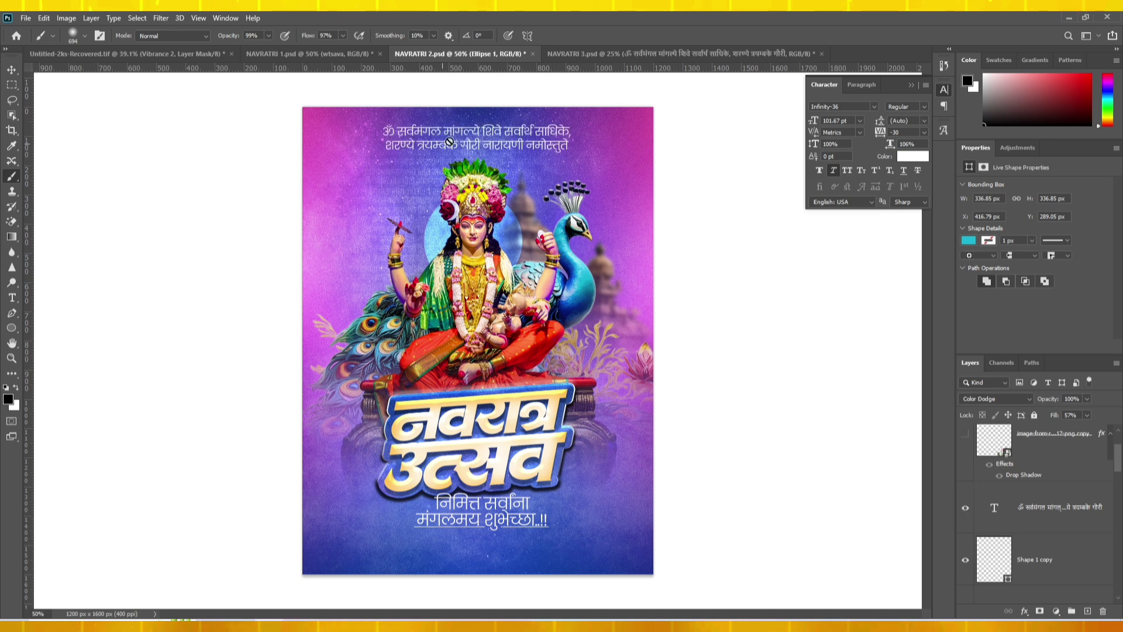
# Make the lotus flower image layer and its clipped Vibrance 2 adjustment layer visible.
pyautogui.scroll(1, 1029, 497)
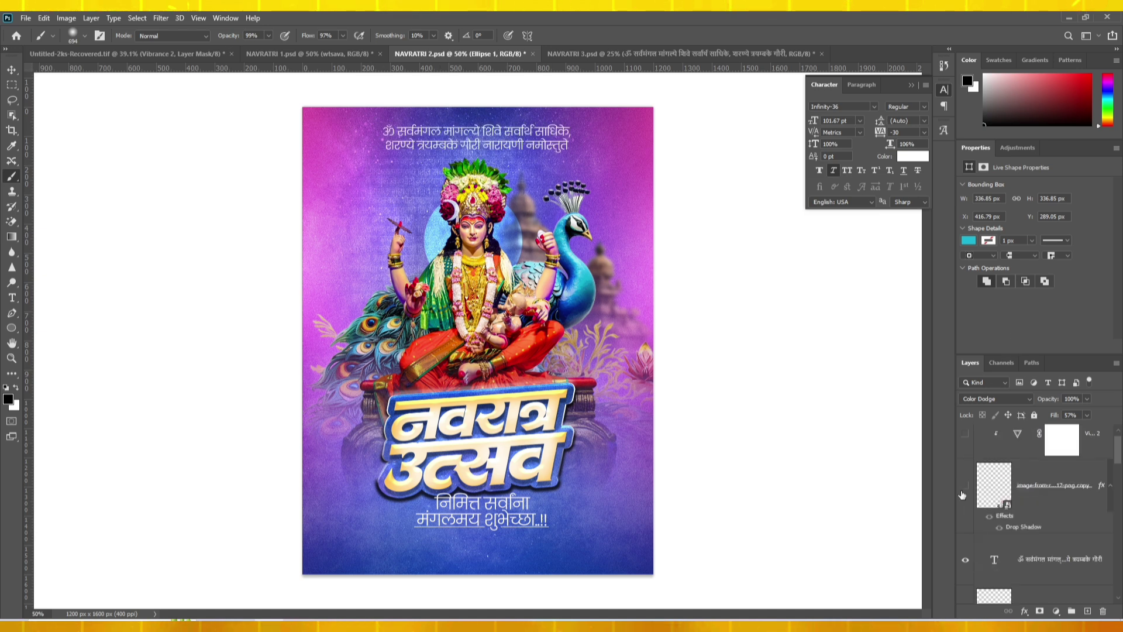
pyautogui.click(965, 484)
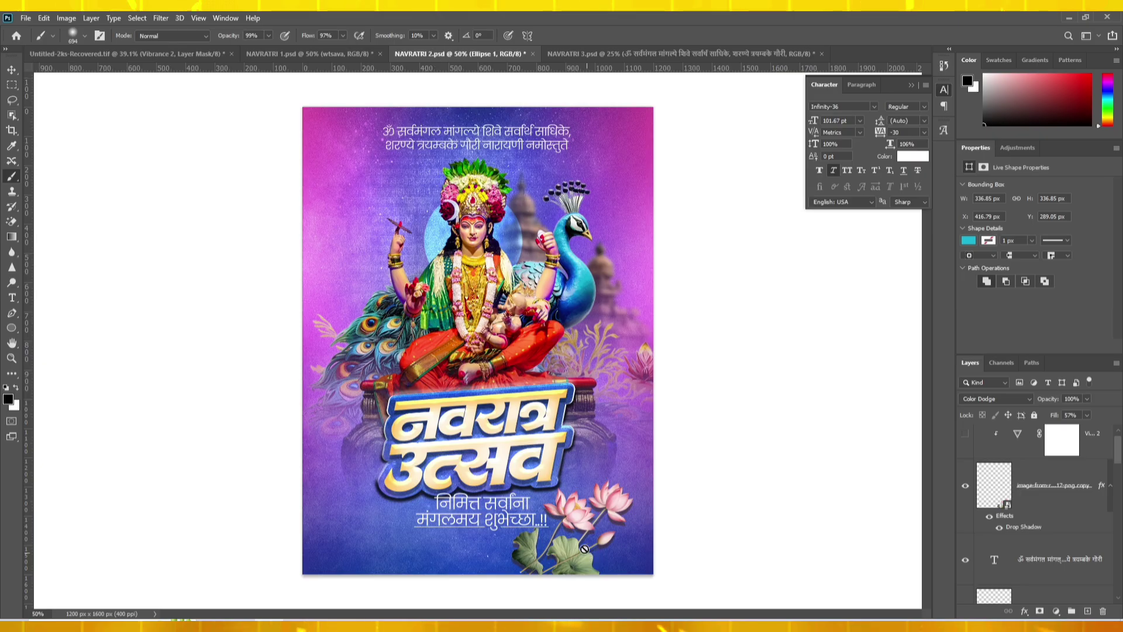
pyautogui.scroll(1, 989, 473)
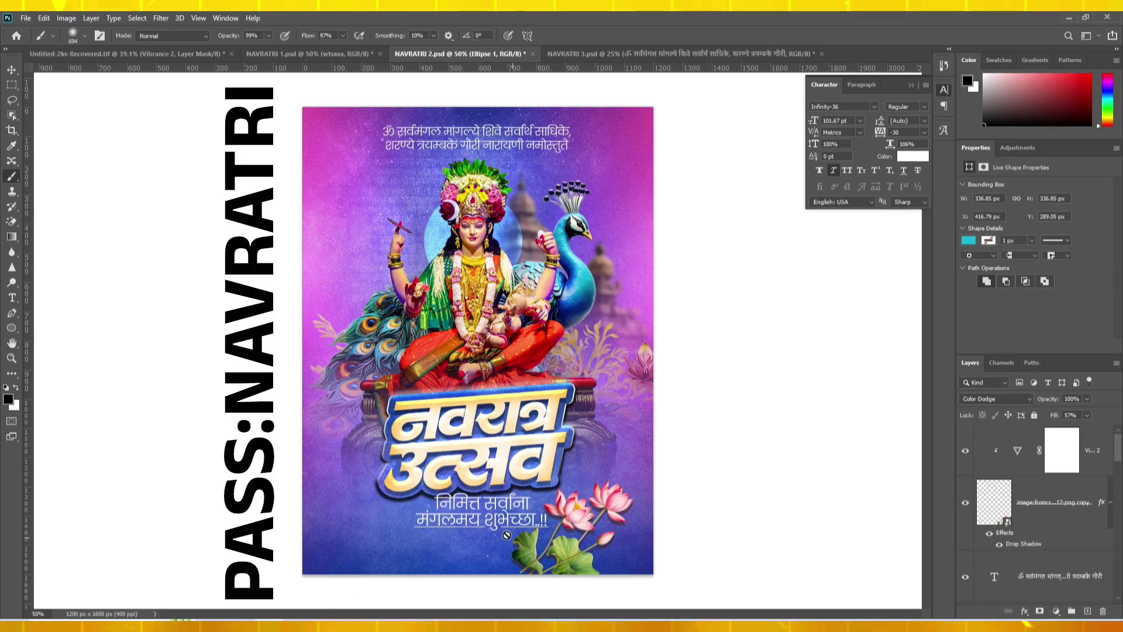
# Switch to NAVRATRI 3.psd and make the white Background and the sunset clouds image layer visible.
pyautogui.click(591, 54)
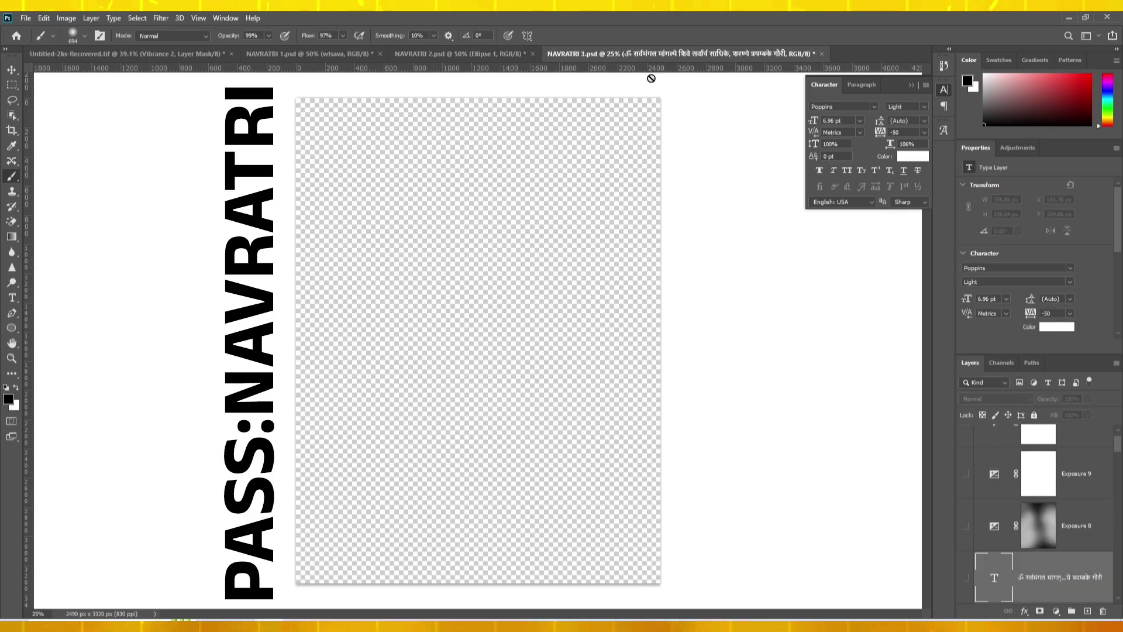
pyautogui.scroll(-10, 1052, 497)
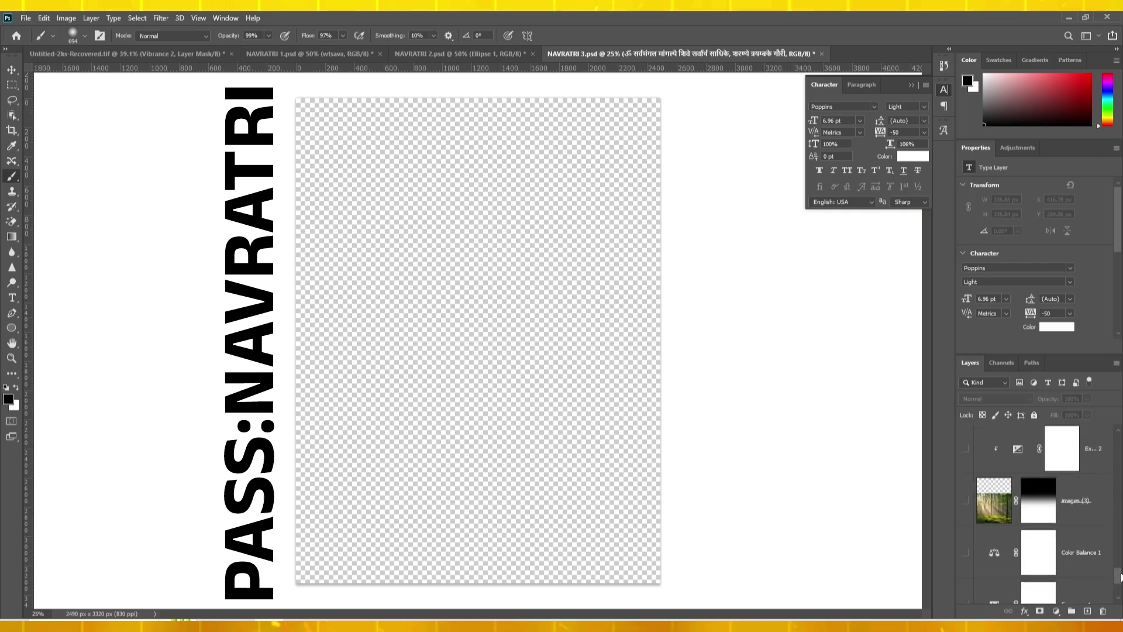
pyautogui.click(966, 578)
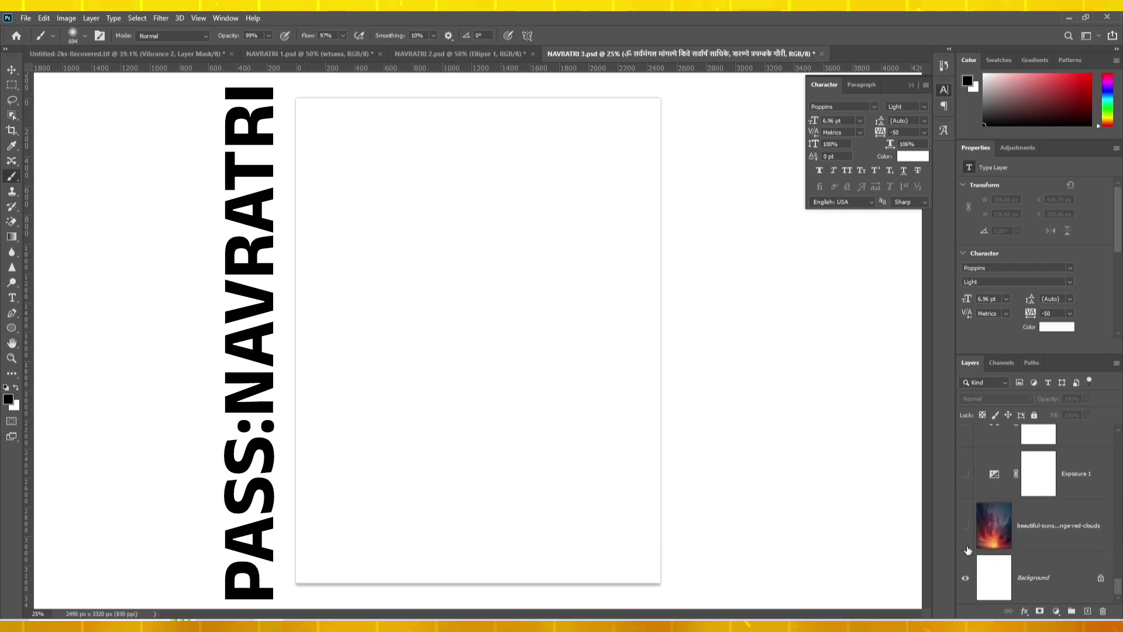
pyautogui.click(965, 526)
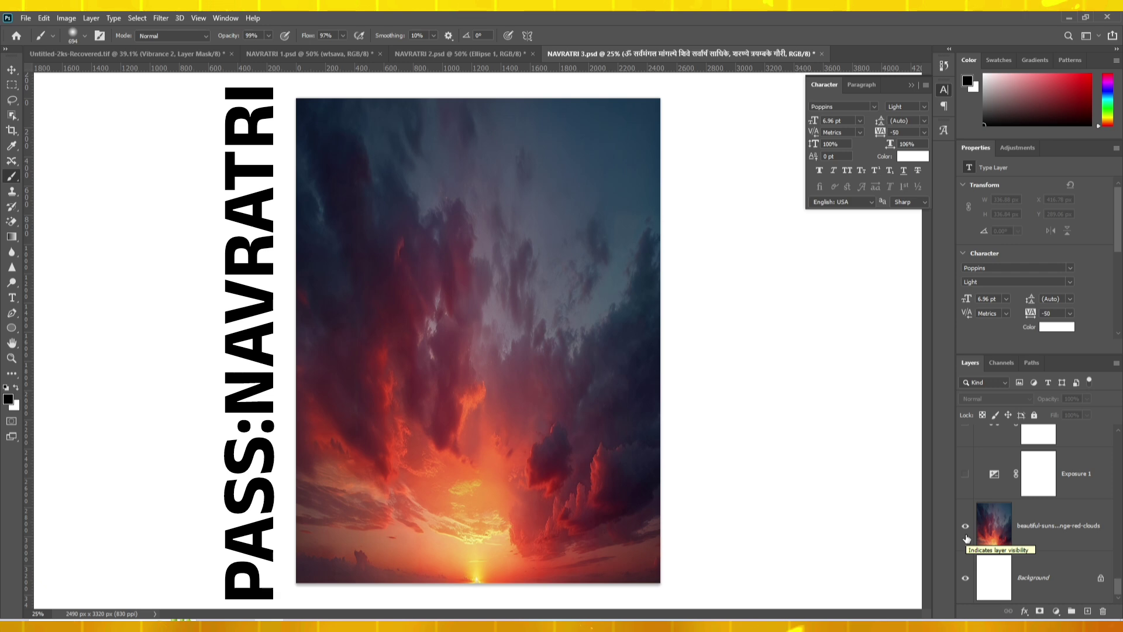
pyautogui.click(966, 490)
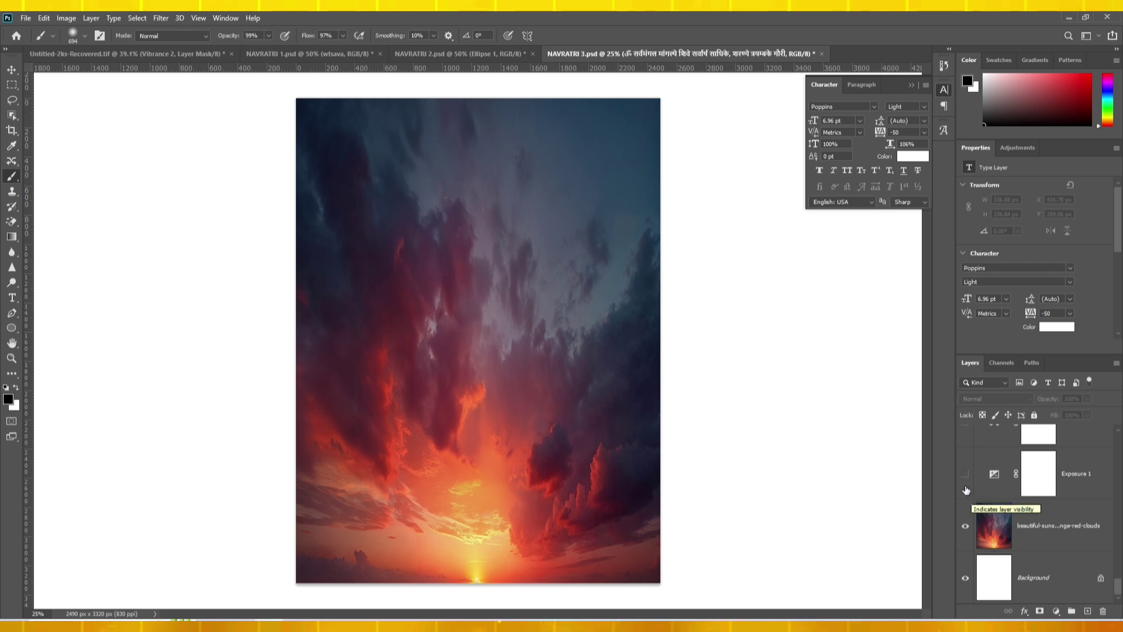
# Review the Exposure 1 settings and the sunset layer's properties, and make Exposure 1 and Color Balance 1 visible.
pyautogui.scroll(1, 1081, 503)
pyautogui.click(1081, 503)
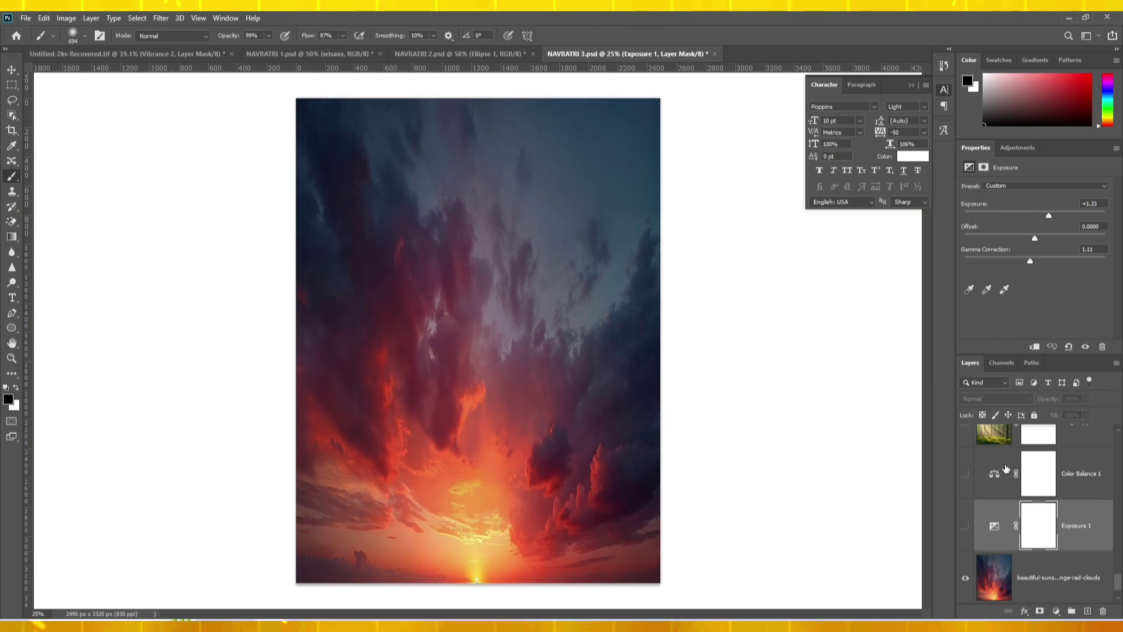
pyautogui.click(1064, 576)
pyautogui.scroll(1, 1047, 526)
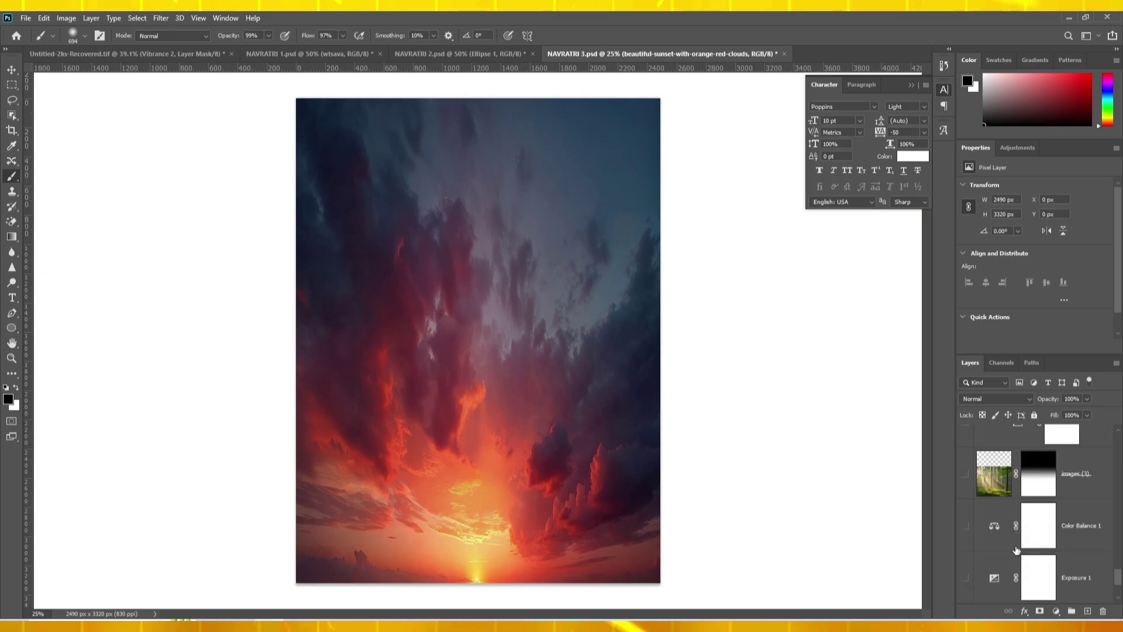
pyautogui.click(964, 578)
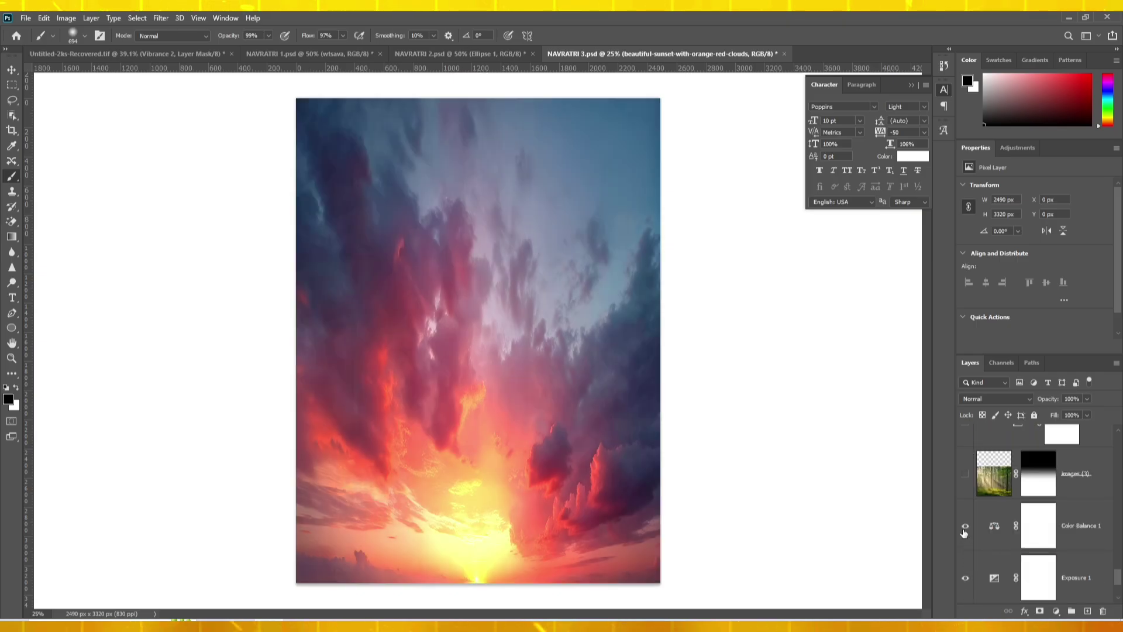
# Make the masked forest image and its clipped Exposure 2 and Color Balance 2 adjustments visible, showing both adjustments' settings.
pyautogui.click(966, 475)
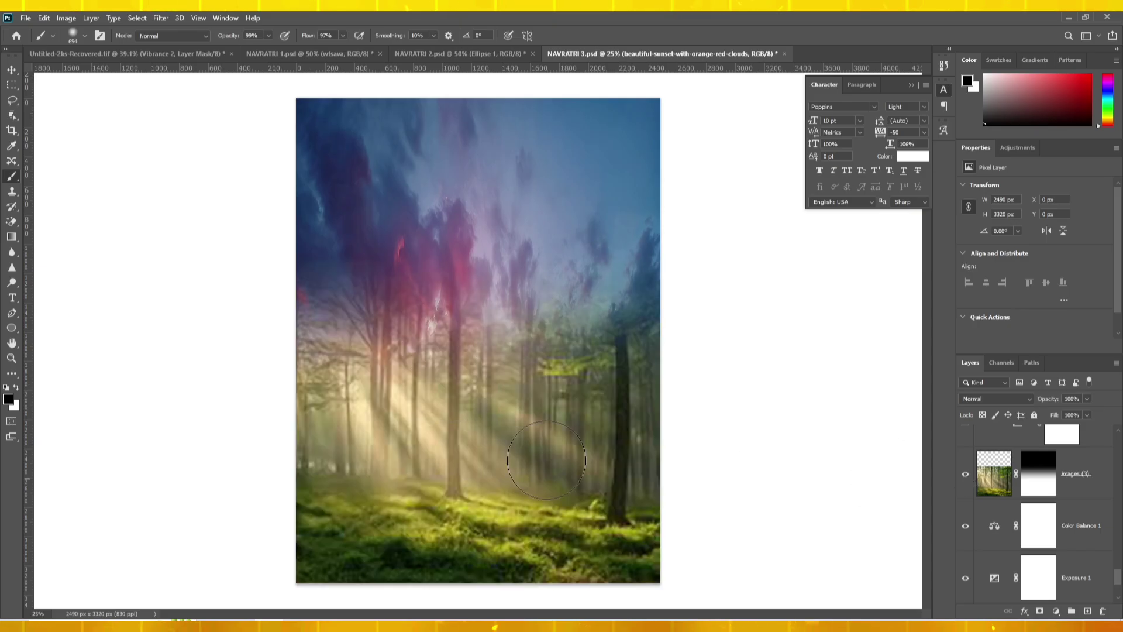
pyautogui.scroll(2, 991, 544)
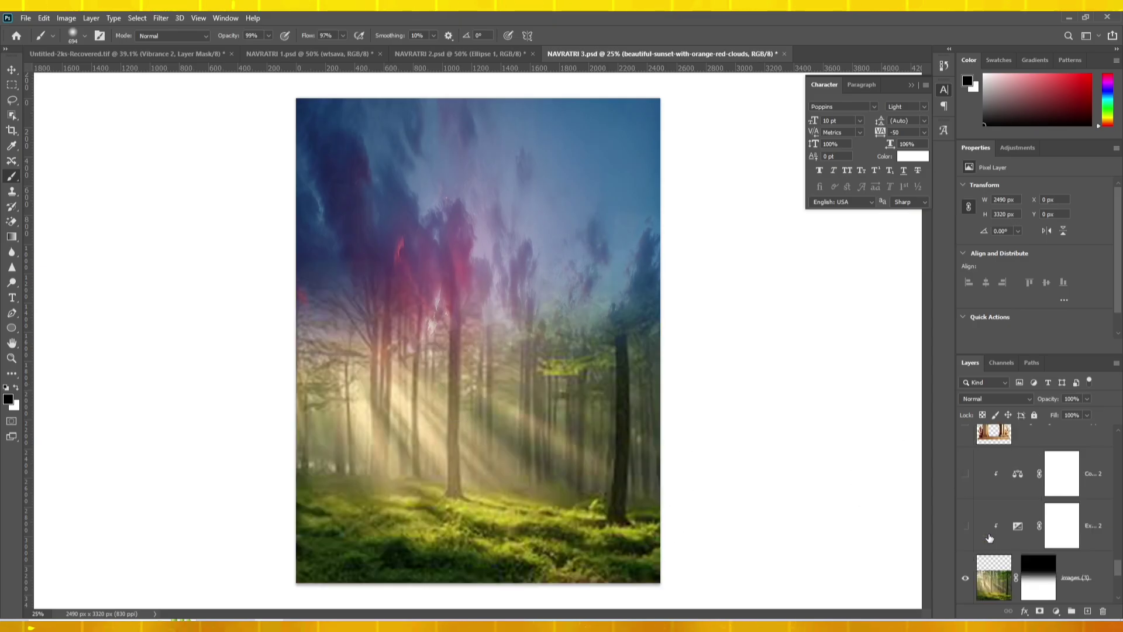
pyautogui.click(966, 525)
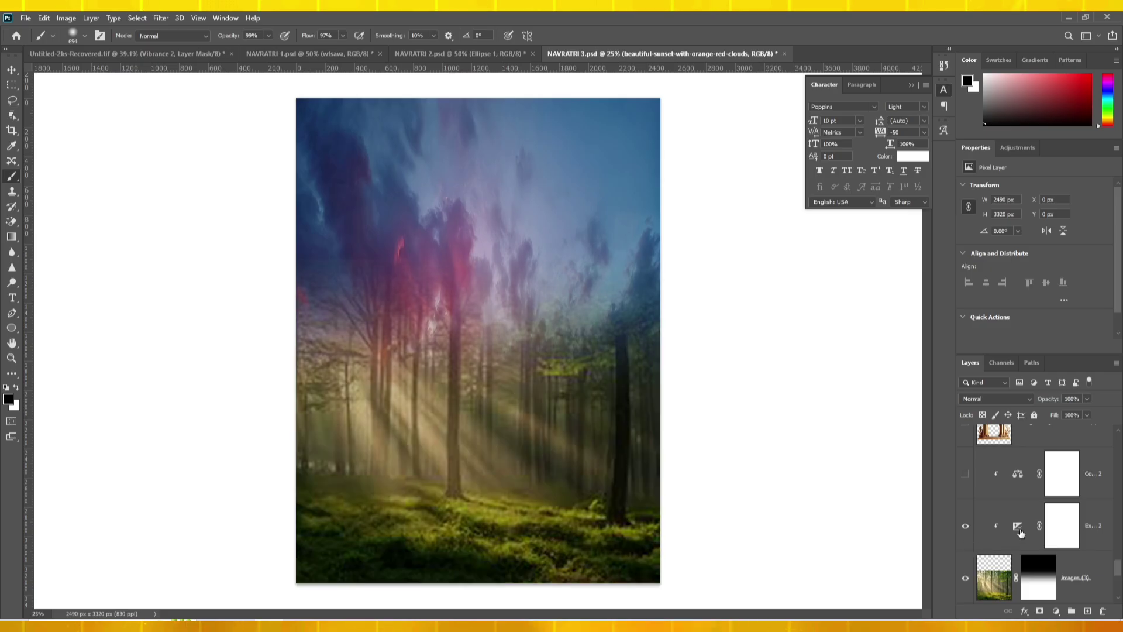
pyautogui.click(1026, 529)
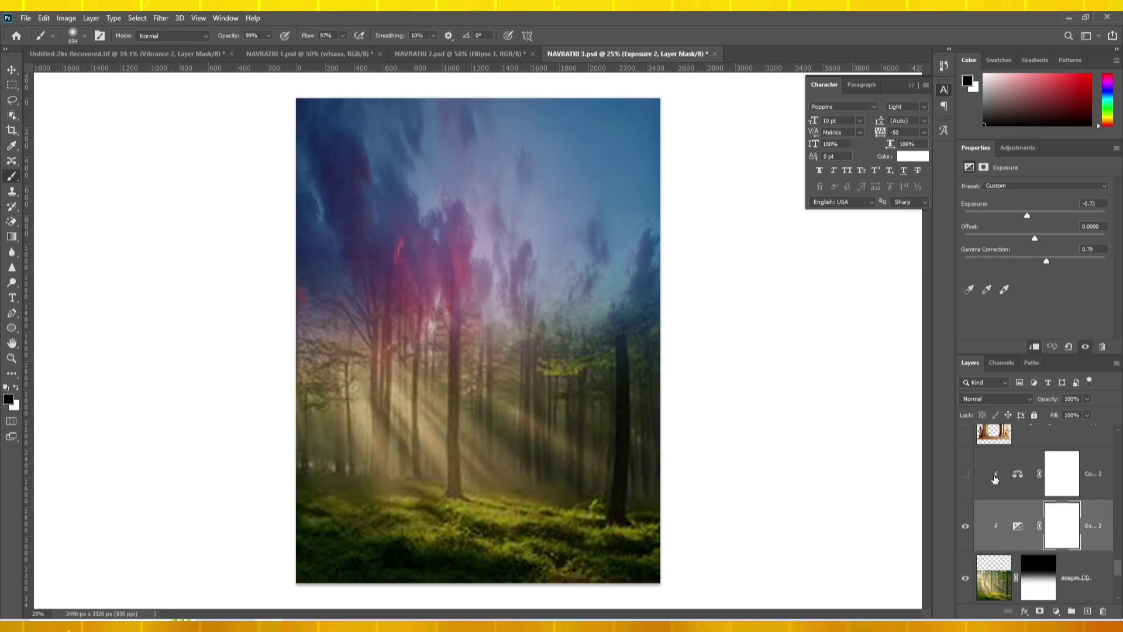
pyautogui.click(1014, 487)
pyautogui.click(966, 473)
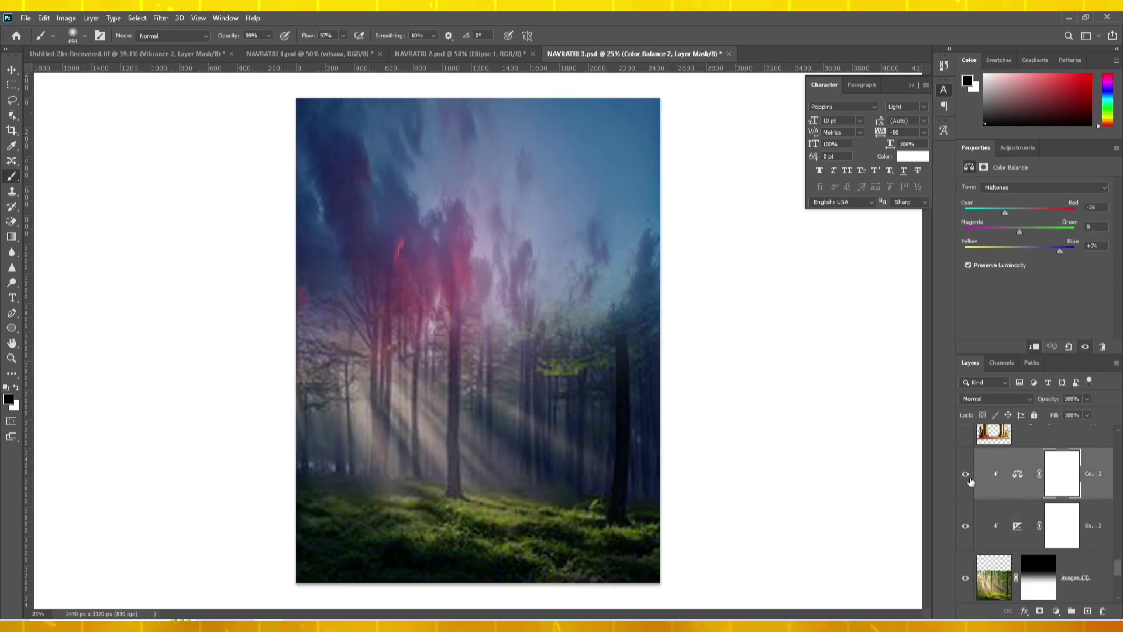
# Make the golden pillar arch and its clipped Exposure 3 and Color Balance 3 adjustments visible, showing the Color Balance 3 settings.
pyautogui.scroll(1, 971, 481)
pyautogui.click(965, 474)
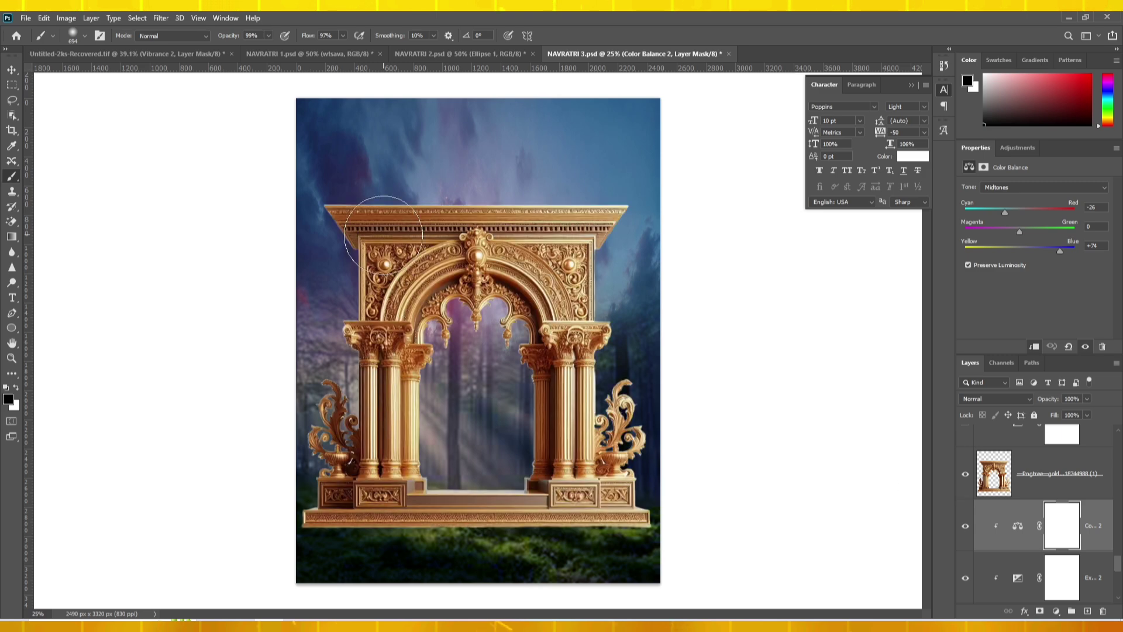
pyautogui.click(1062, 468)
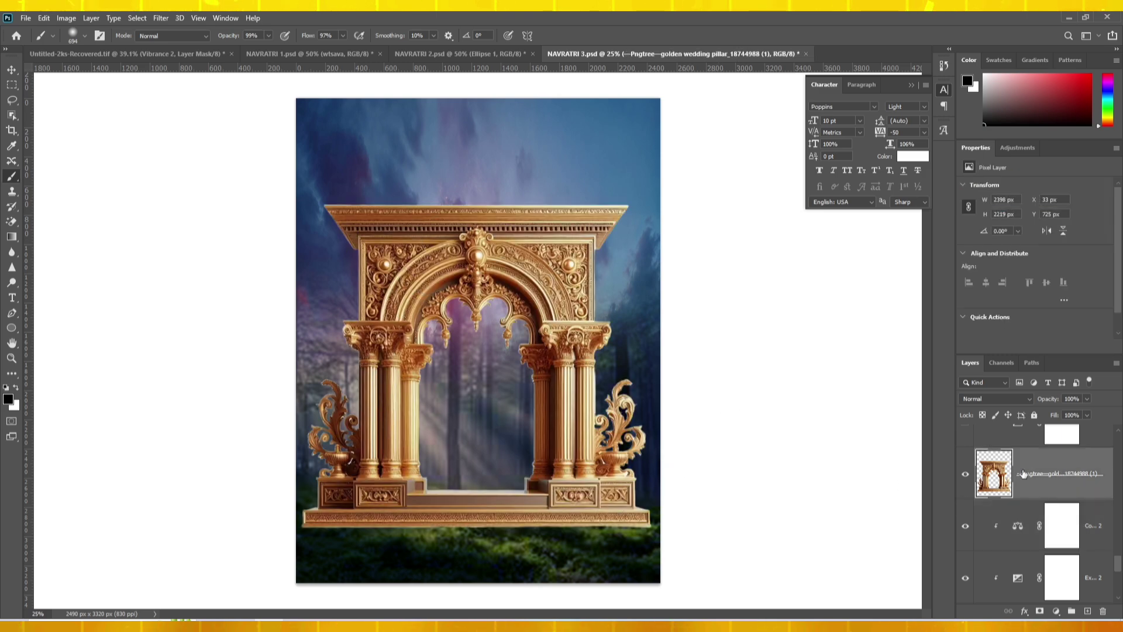
pyautogui.scroll(1, 973, 478)
pyautogui.click(966, 474)
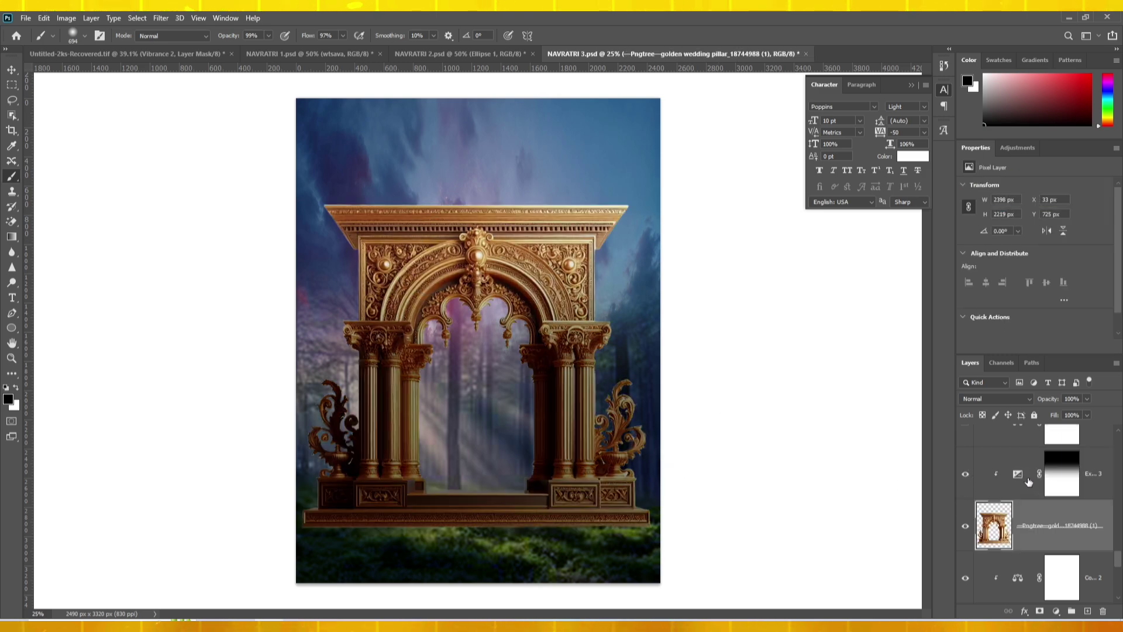
pyautogui.scroll(1, 974, 526)
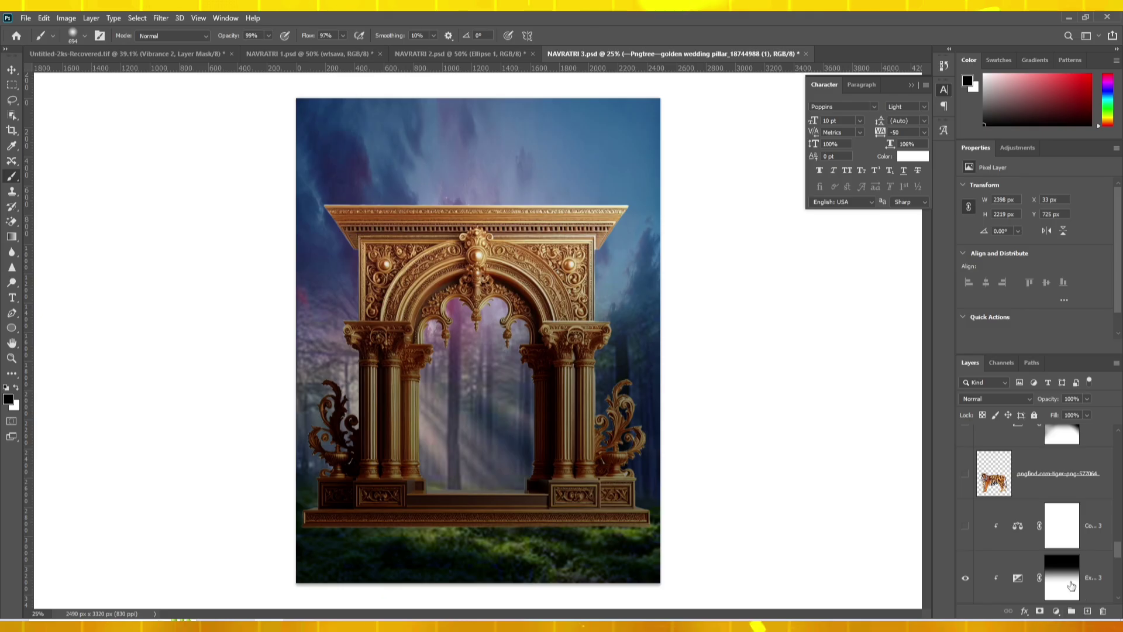
pyautogui.click(965, 524)
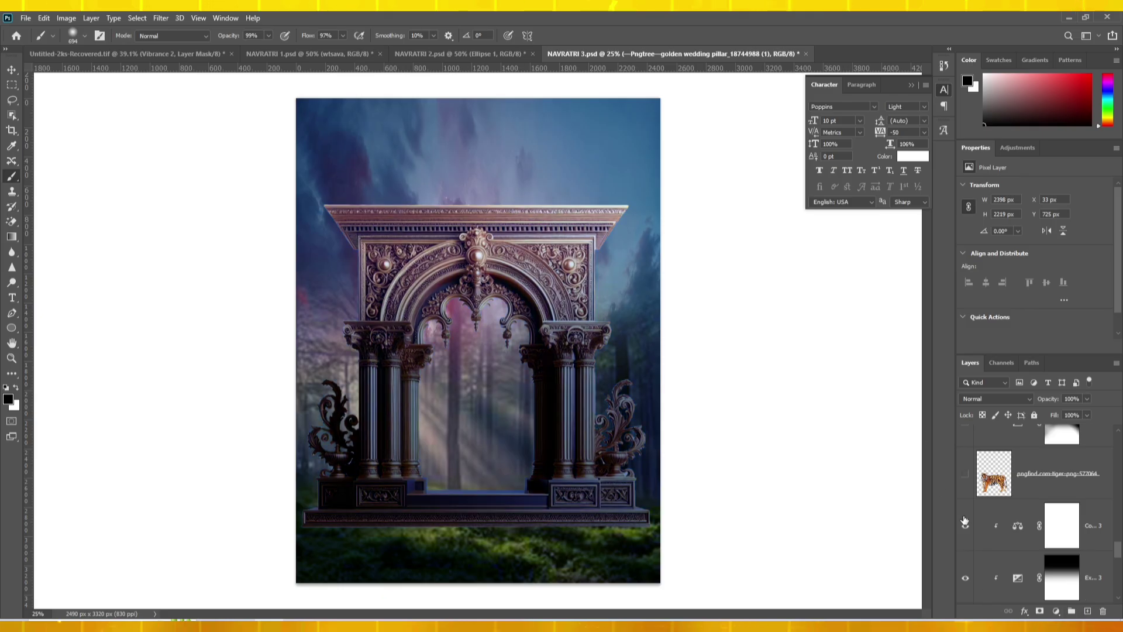
pyautogui.click(1015, 540)
# Make the tiger image and its clipped Exposure 4 and Color Balance 4 adjustments visible, showing the Color Balance 4 settings.
pyautogui.scroll(1, 993, 531)
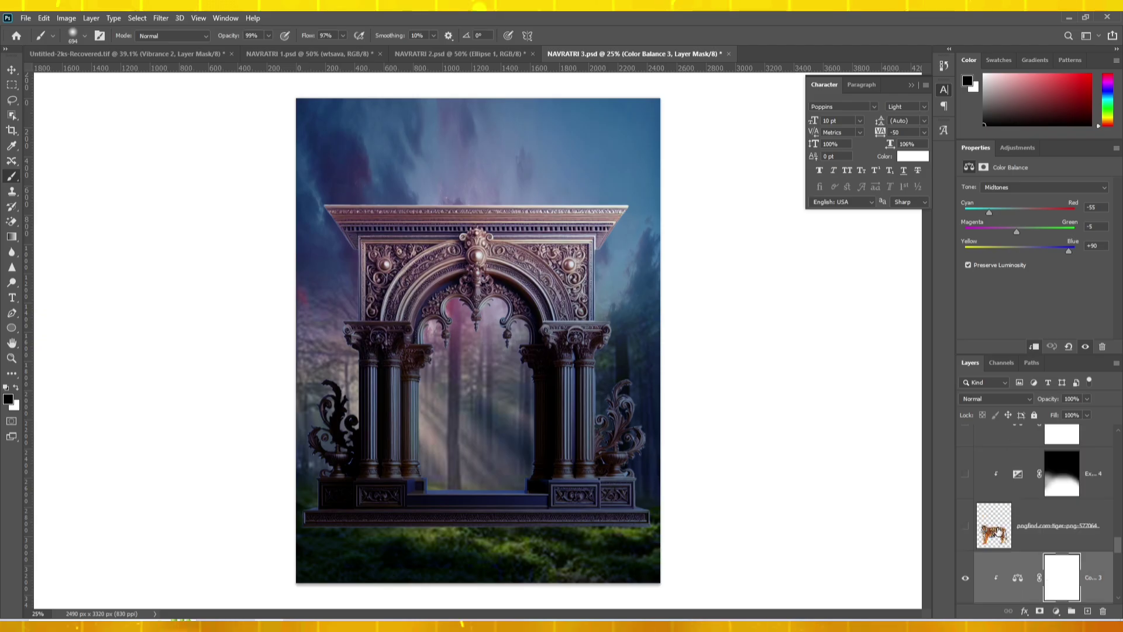
pyautogui.click(965, 525)
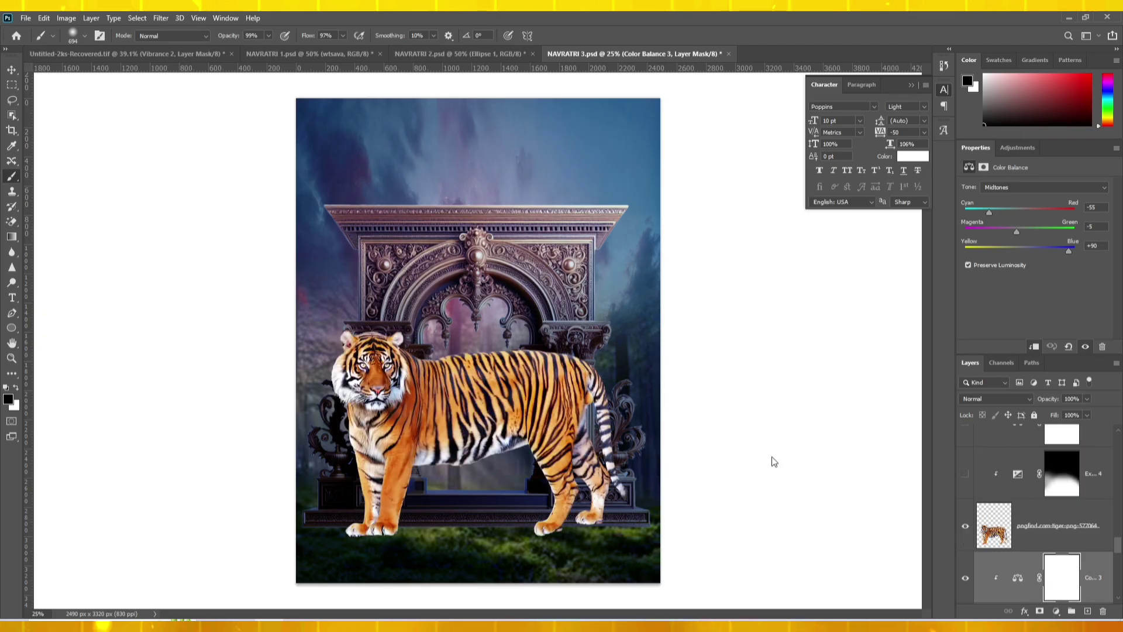
pyautogui.click(1052, 514)
pyautogui.click(965, 473)
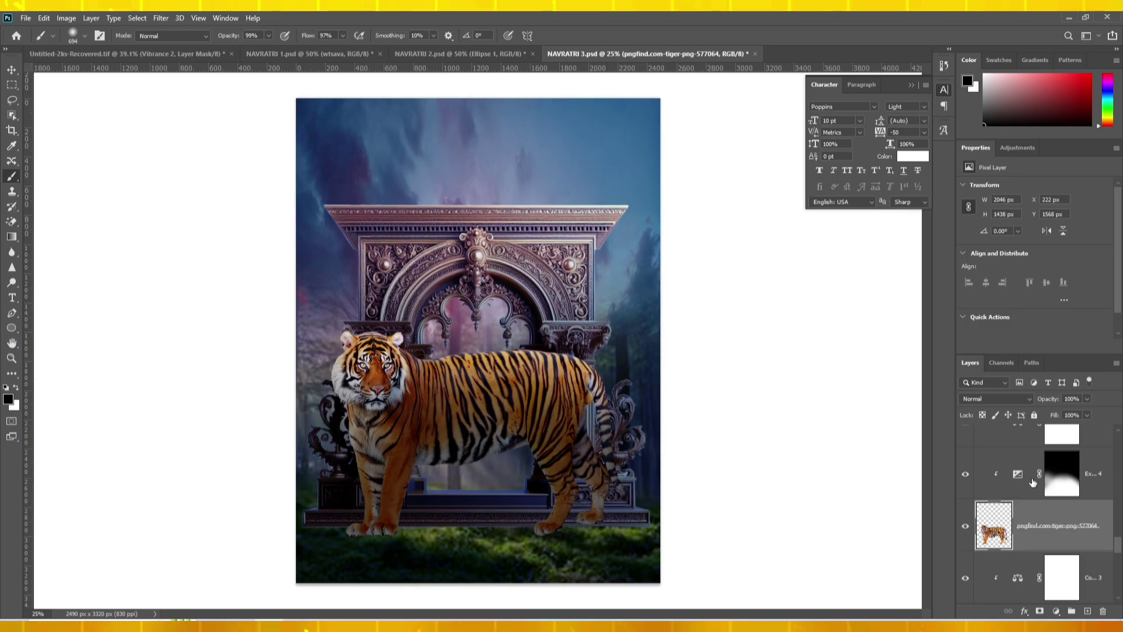
pyautogui.scroll(2, 965, 542)
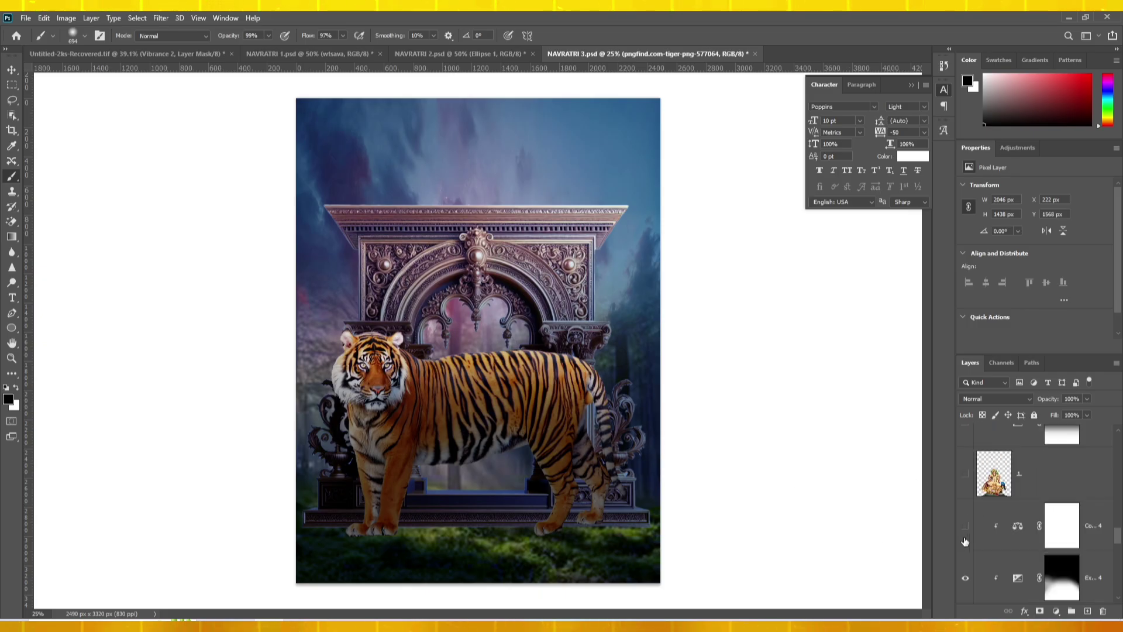
pyautogui.click(966, 532)
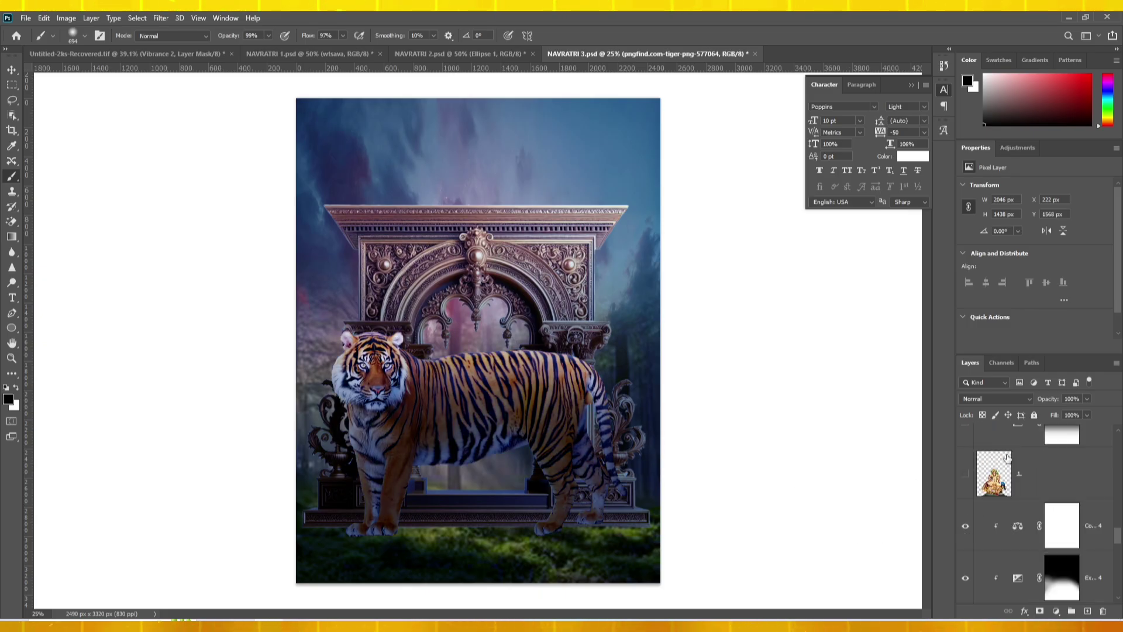
pyautogui.click(1021, 526)
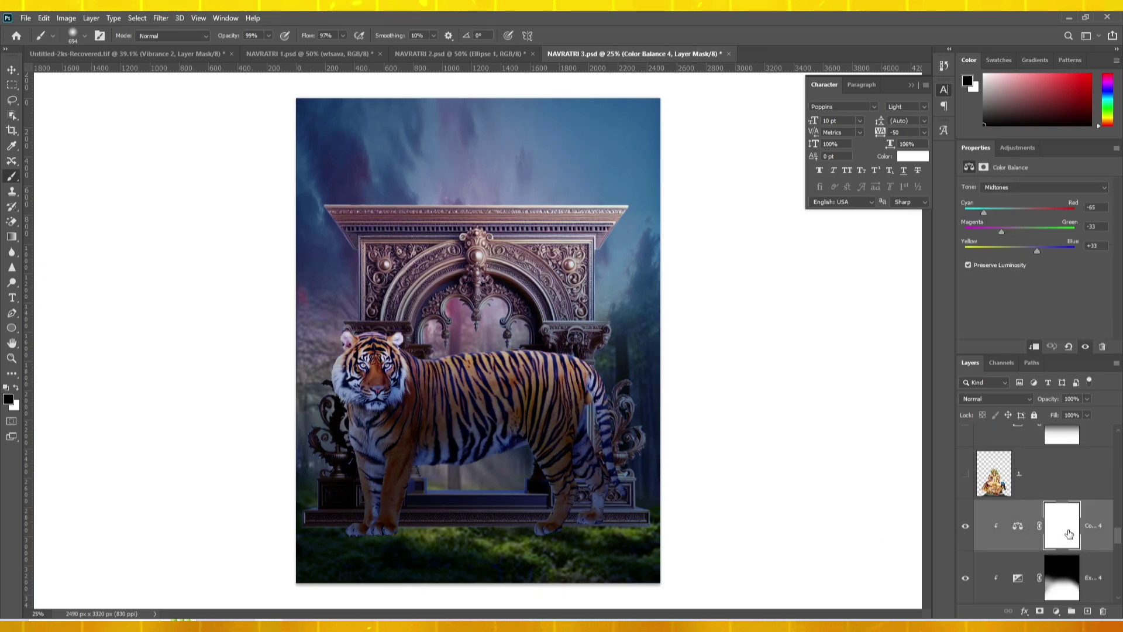
# Make the seated goddess layer and its clipped Exposure 5 and Color Balance 5 adjustments visible, showing the Exposure 5 settings.
pyautogui.click(965, 478)
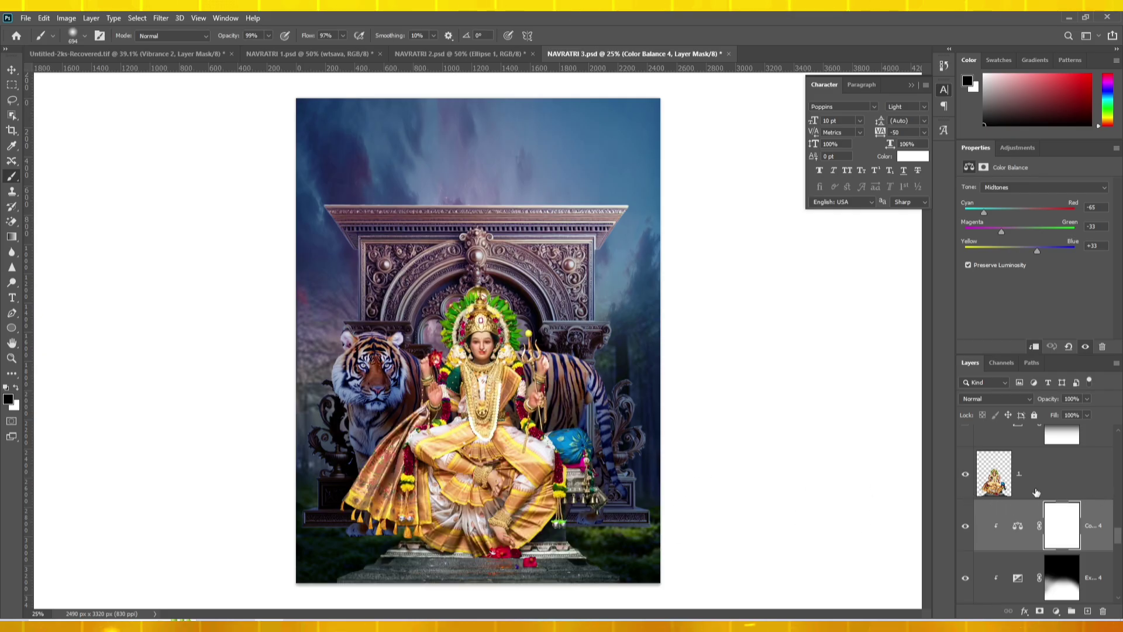
pyautogui.scroll(2, 994, 509)
pyautogui.click(966, 524)
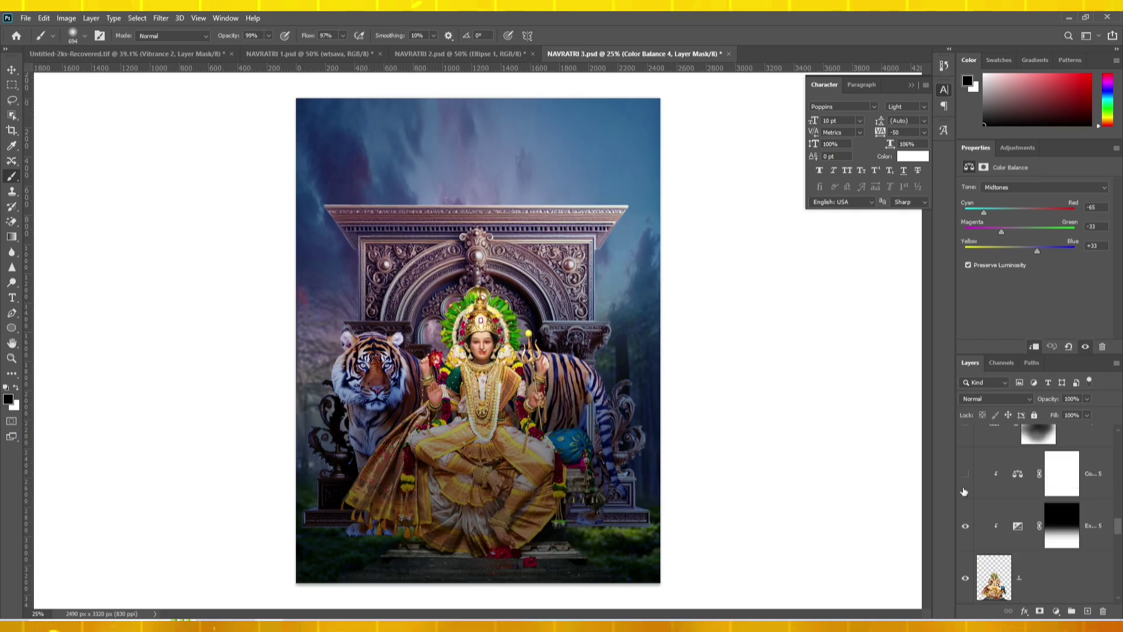
pyautogui.click(1047, 529)
pyautogui.click(965, 474)
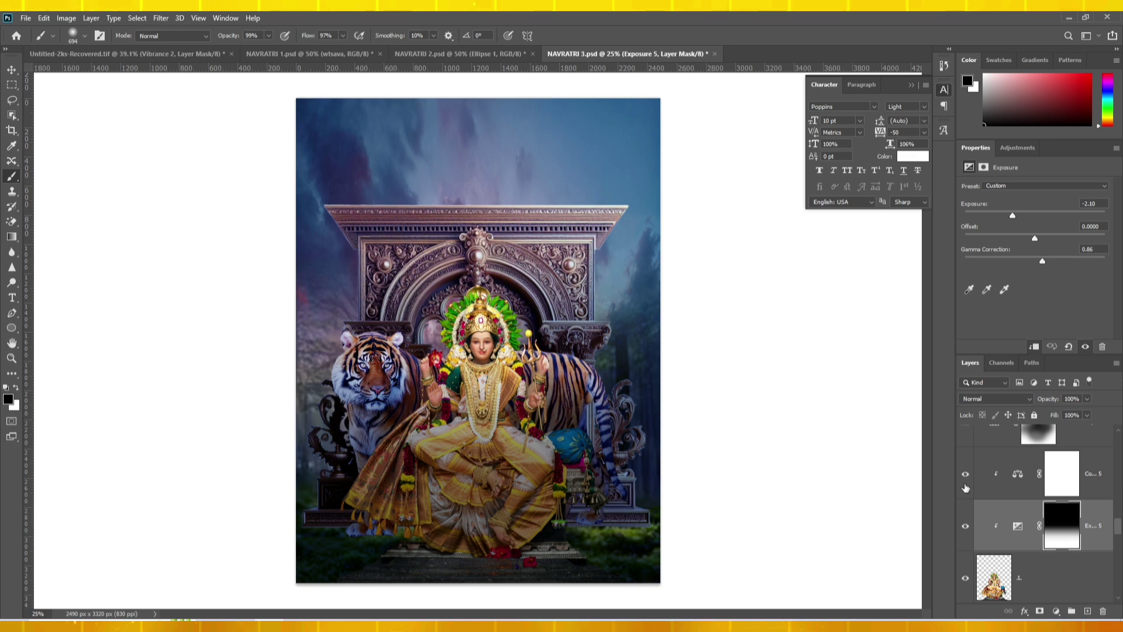
# Make the masked Color Lookup 1 adjustment above the goddess visible and show its lookup settings.
pyautogui.scroll(2, 1047, 503)
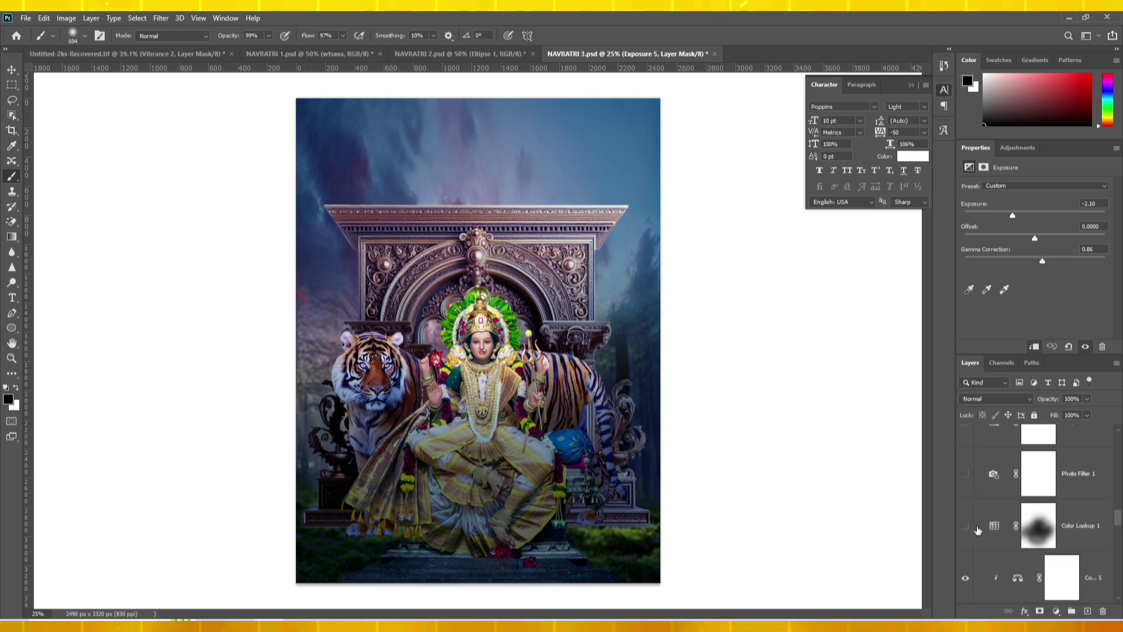
pyautogui.scroll(2, 977, 541)
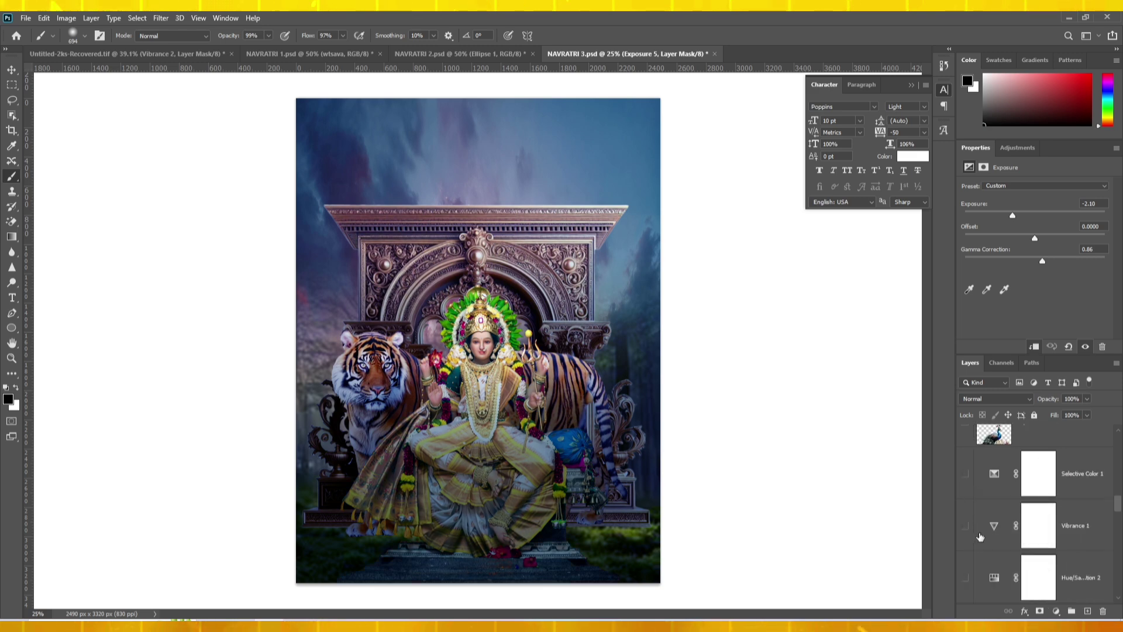
pyautogui.click(967, 578)
pyautogui.click(995, 579)
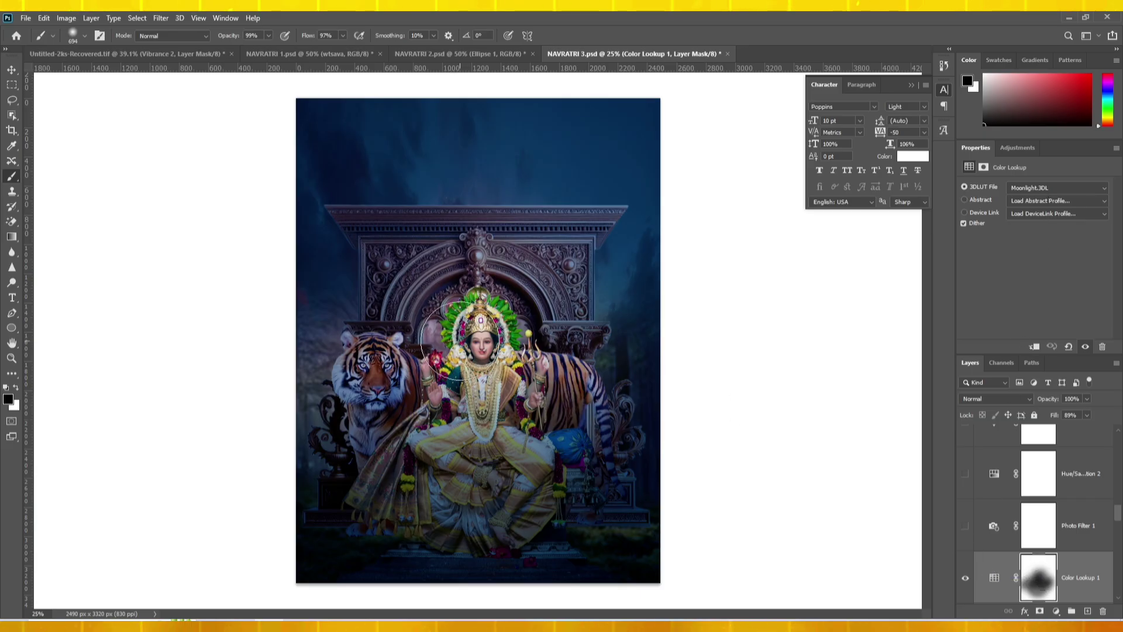
# Make the Photo Filter 1 adjustment visible and inspect its filter colour in the Color Picker without changing it.
pyautogui.click(966, 525)
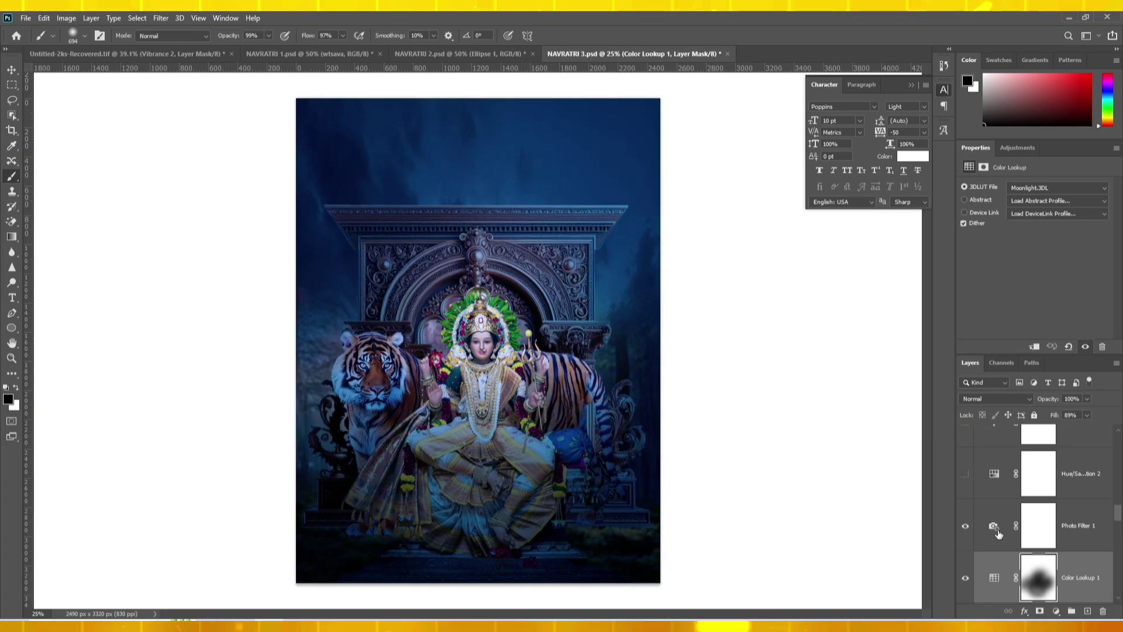
pyautogui.click(998, 527)
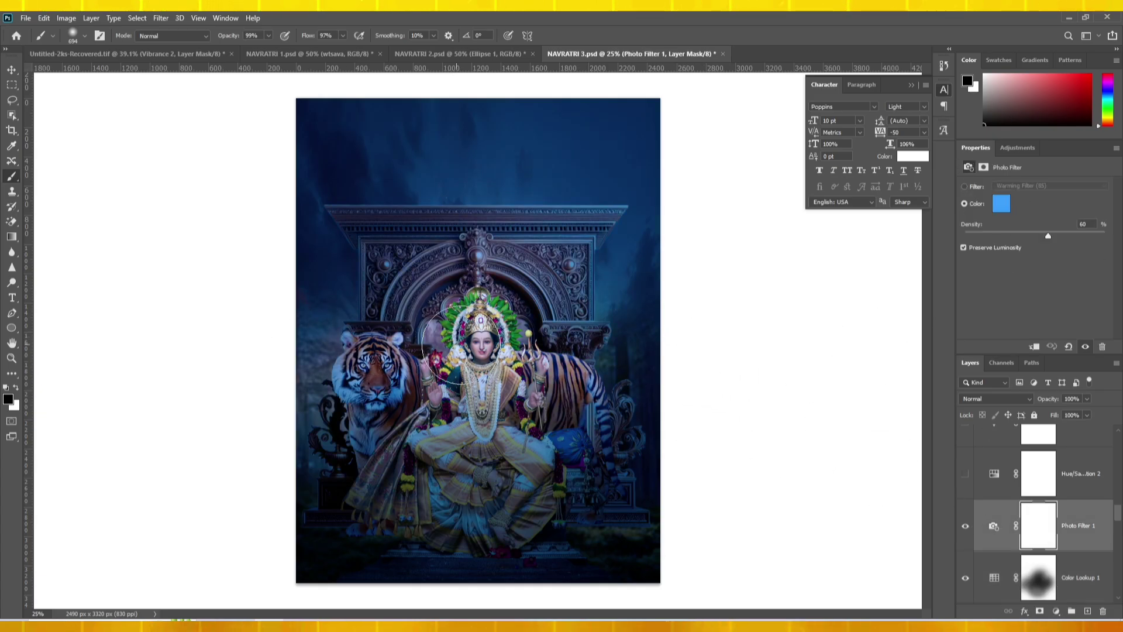
pyautogui.click(1002, 204)
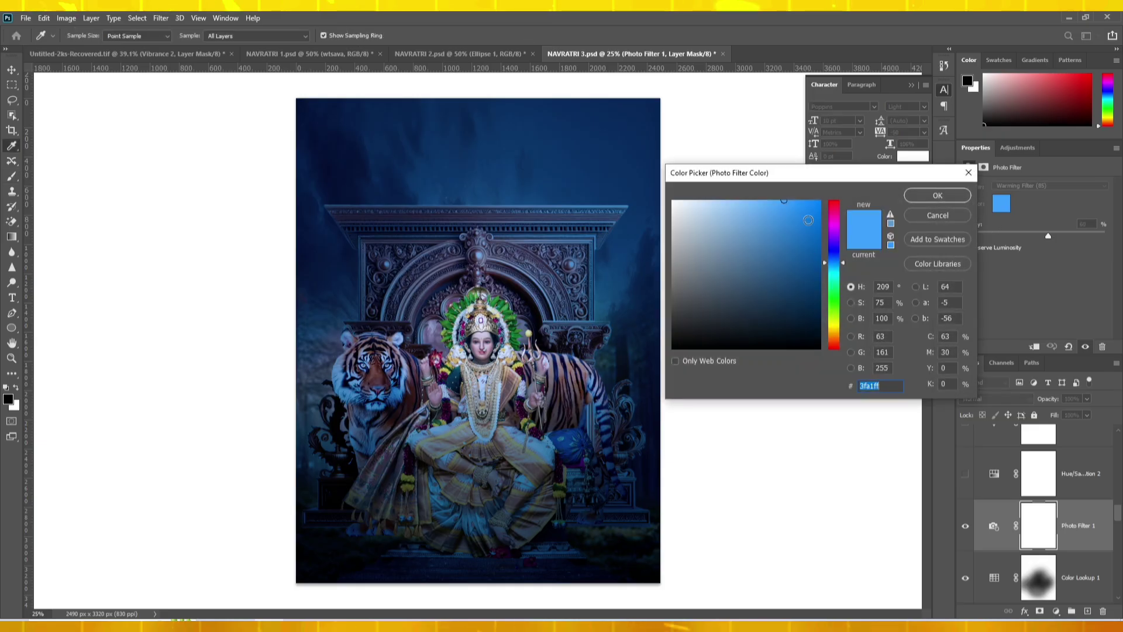
pyautogui.click(959, 220)
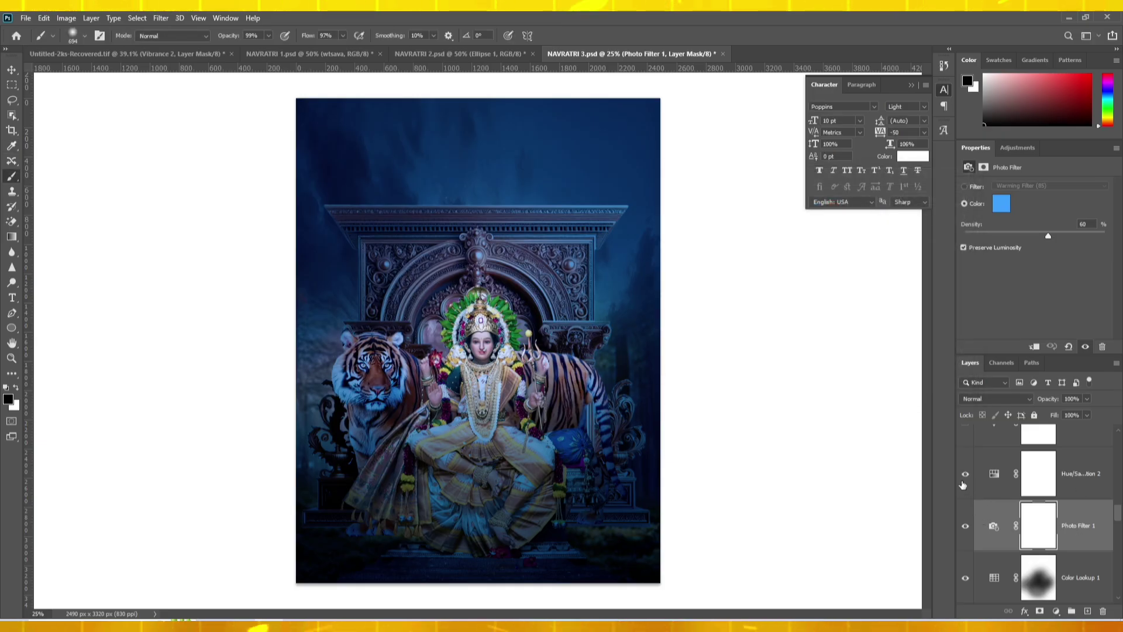
# Make the Hue/Saturation 2 adjustment above Photo Filter 1 visible and show its settings.
pyautogui.scroll(1, 997, 524)
pyautogui.click(997, 524)
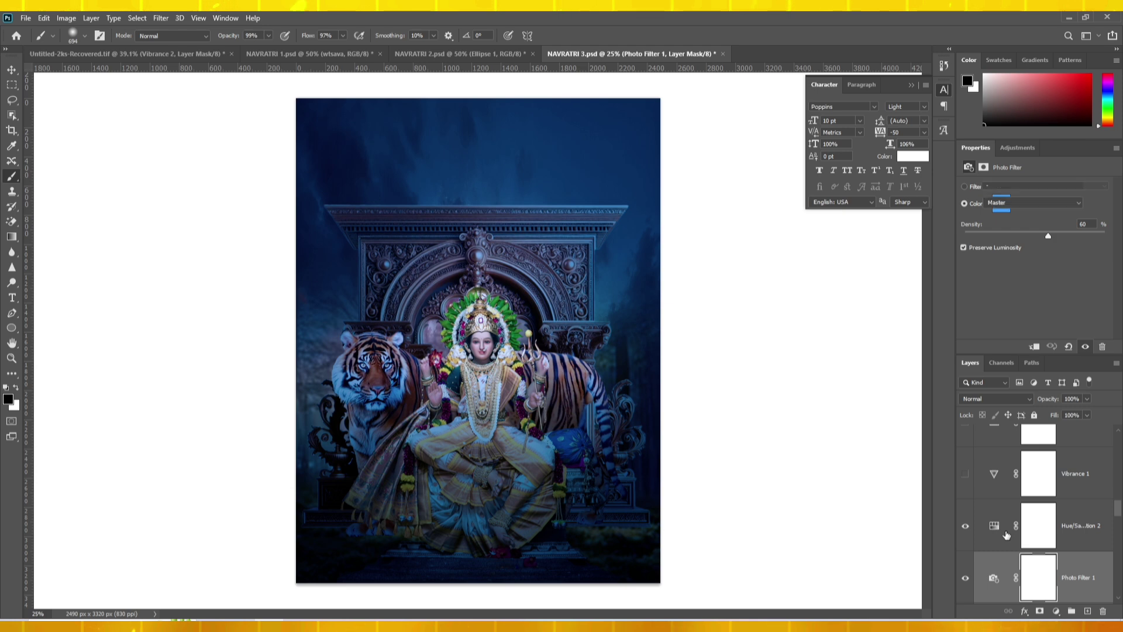
# Delete the Hue/Saturation 2 adjustment layer above Photo Filter 1 and make the Vibrance 1 adjustment visible.
pyautogui.press('Delete')
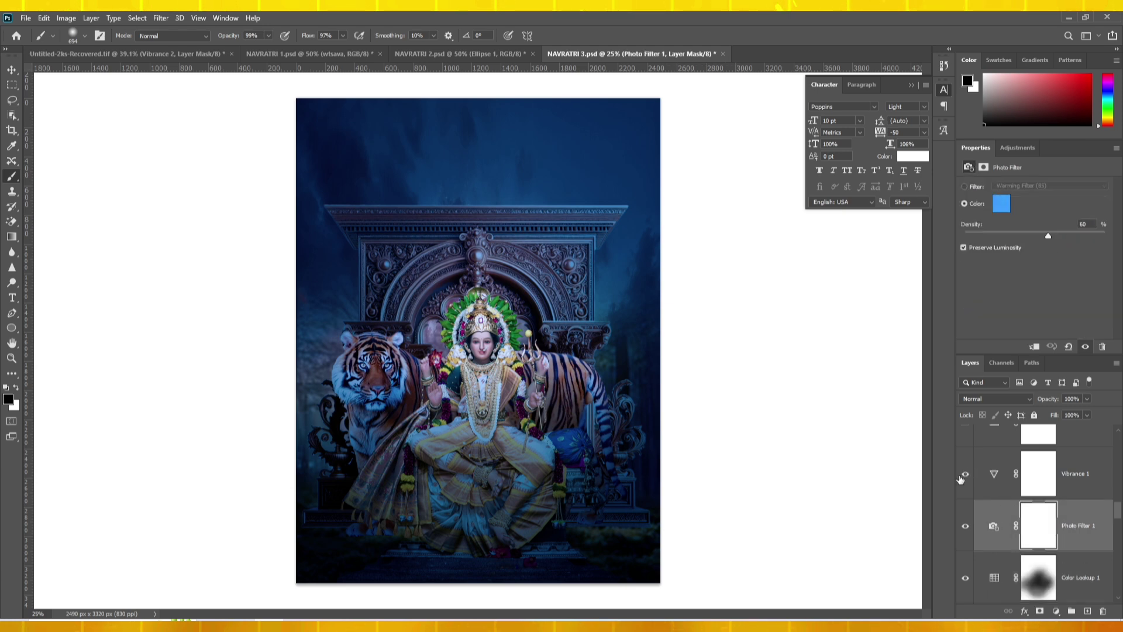
pyautogui.scroll(2, 960, 478)
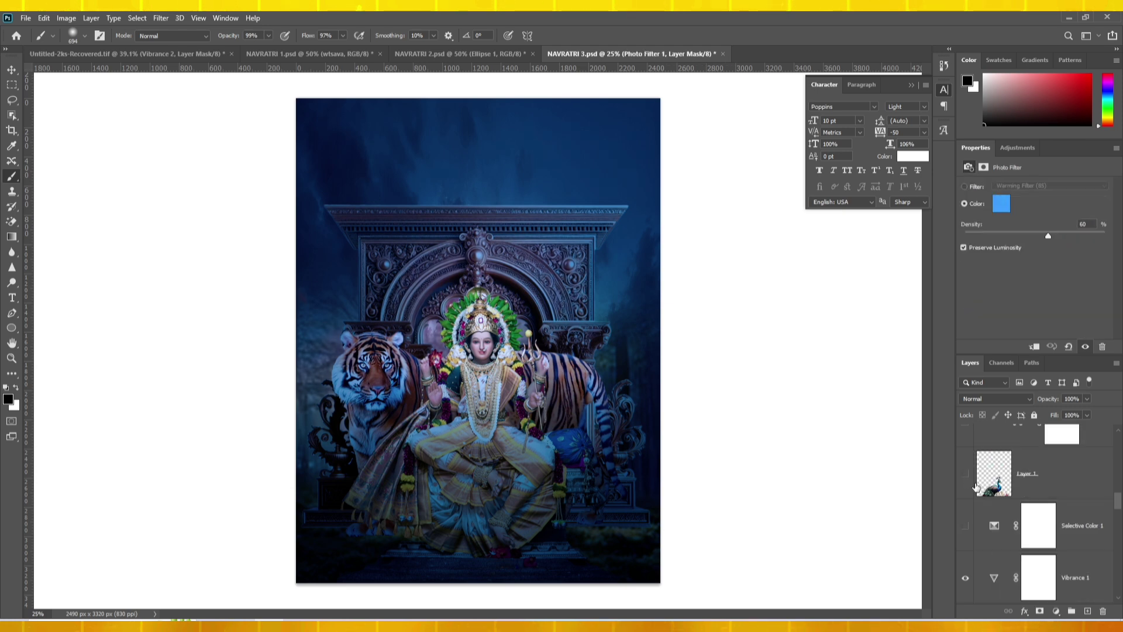
# Make the Selective Color 1 adjustment above Vibrance 1 visible and show where Selective Color is among the adjustment layer types, adding none.
pyautogui.click(968, 539)
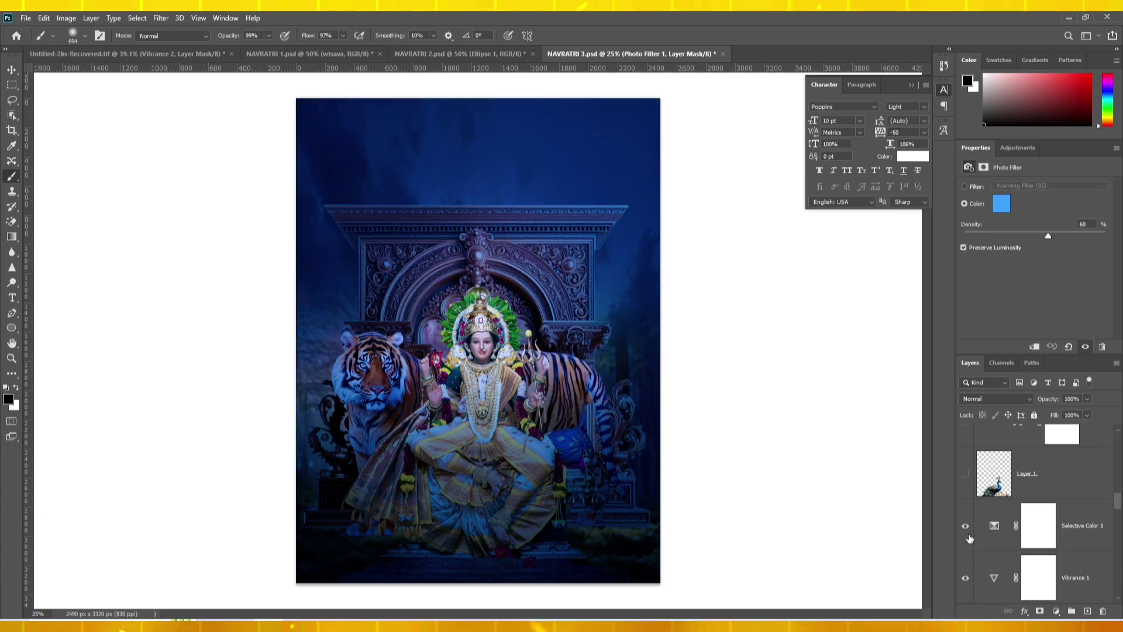
pyautogui.click(1056, 610)
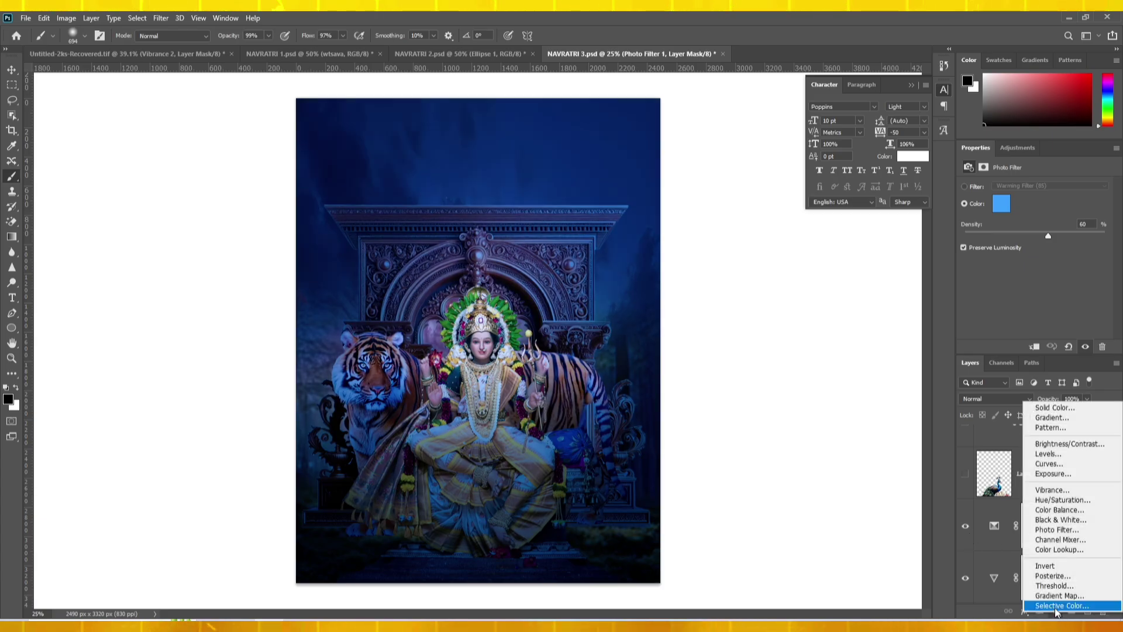
pyautogui.click(958, 475)
# Make the peacock layer and its clipped Color Balance 6 and Exposure 6 adjustments visible, showing the Exposure 6 settings.
pyautogui.click(964, 474)
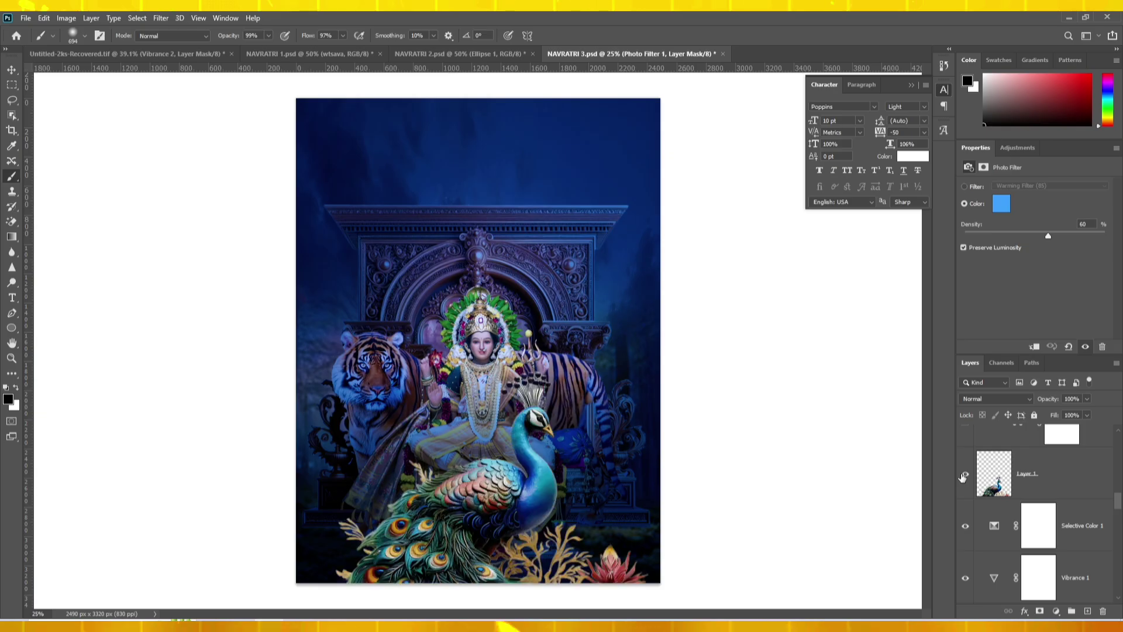
pyautogui.scroll(2, 986, 497)
pyautogui.click(965, 525)
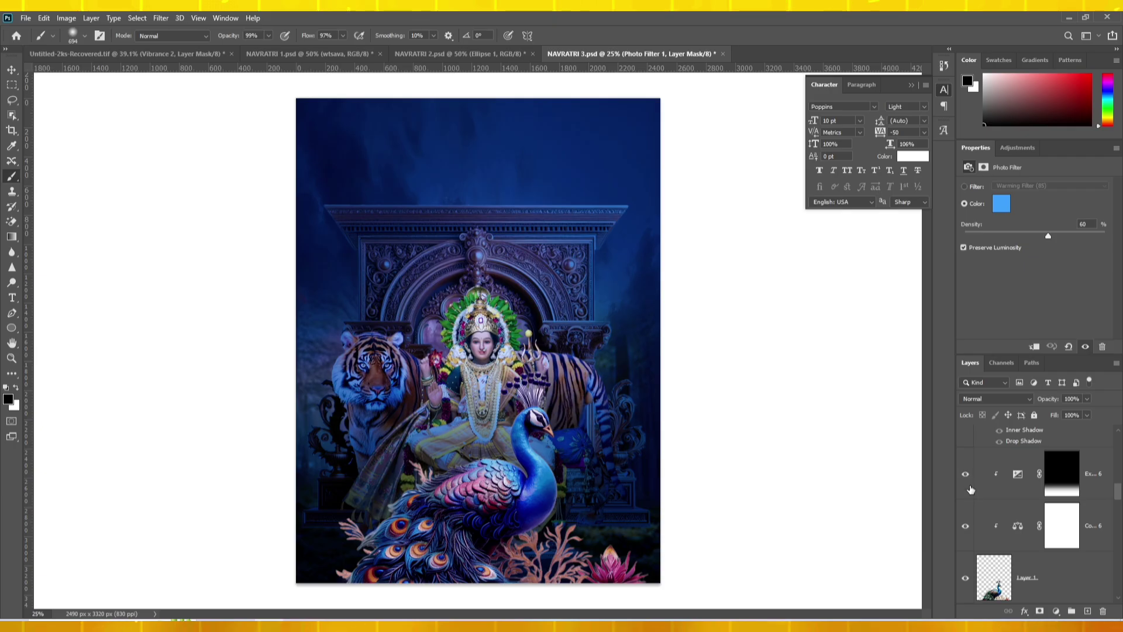
pyautogui.click(965, 474)
pyautogui.click(994, 489)
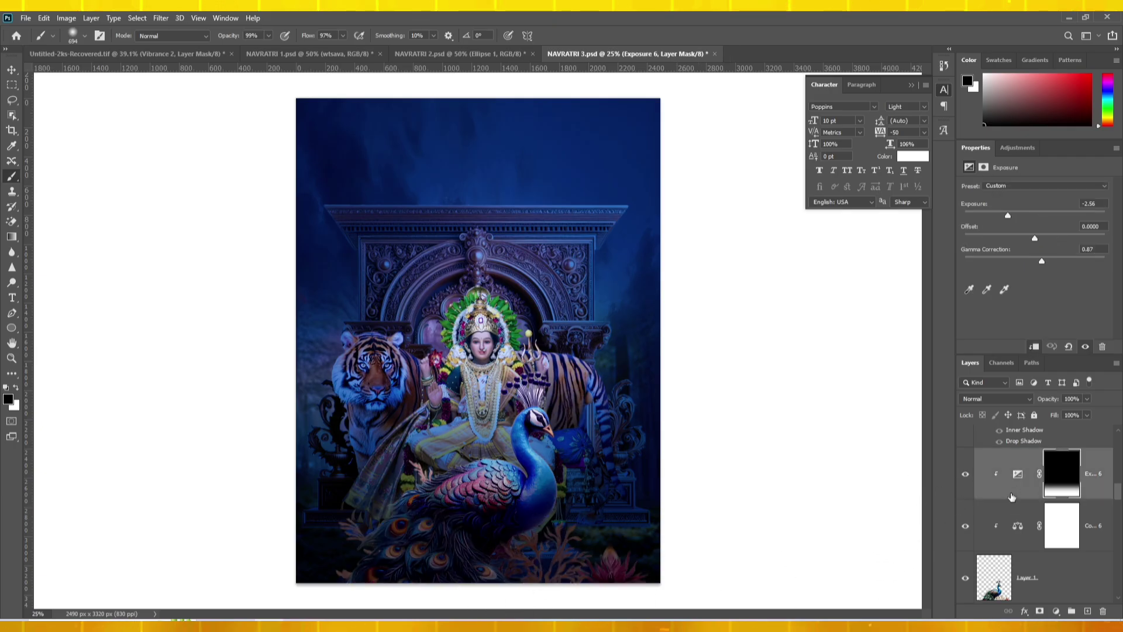
# Make the calligraphic title layer and its clipped Layer 2 copy, Vibrance 2 and Exposure 7 layers visible.
pyautogui.scroll(2, 998, 512)
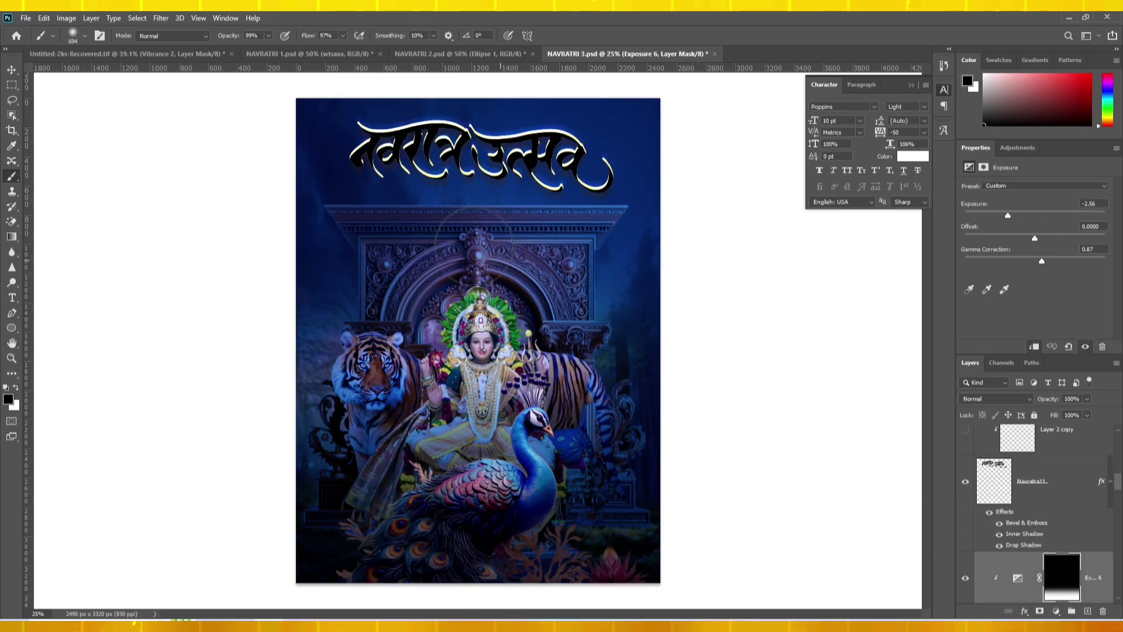
pyautogui.scroll(2, 962, 537)
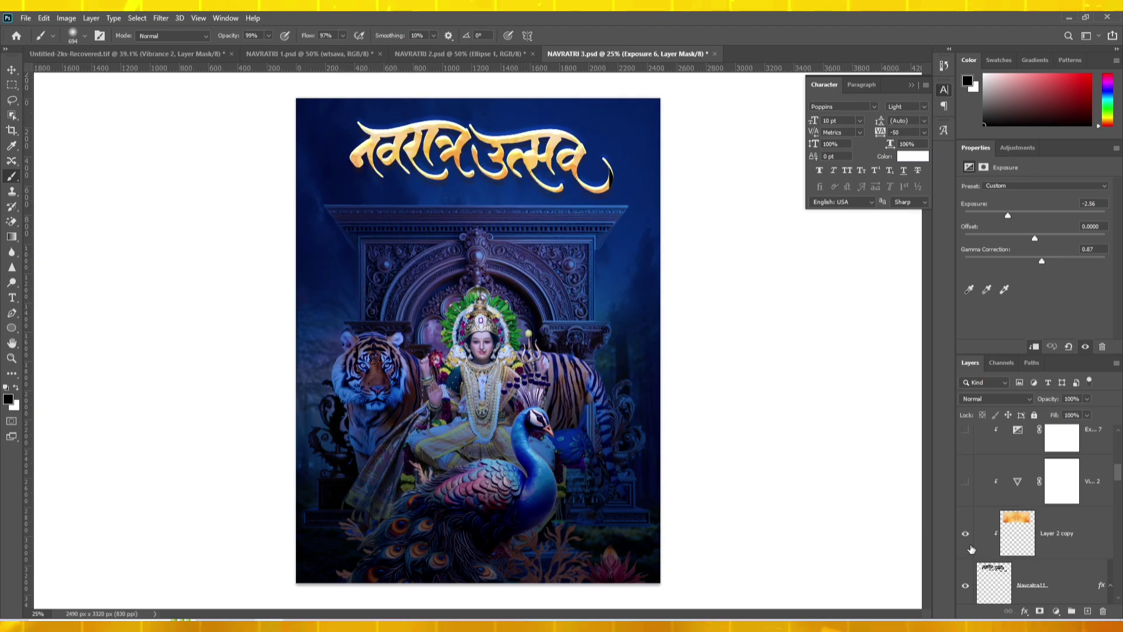
pyautogui.click(965, 481)
pyautogui.scroll(1, 958, 484)
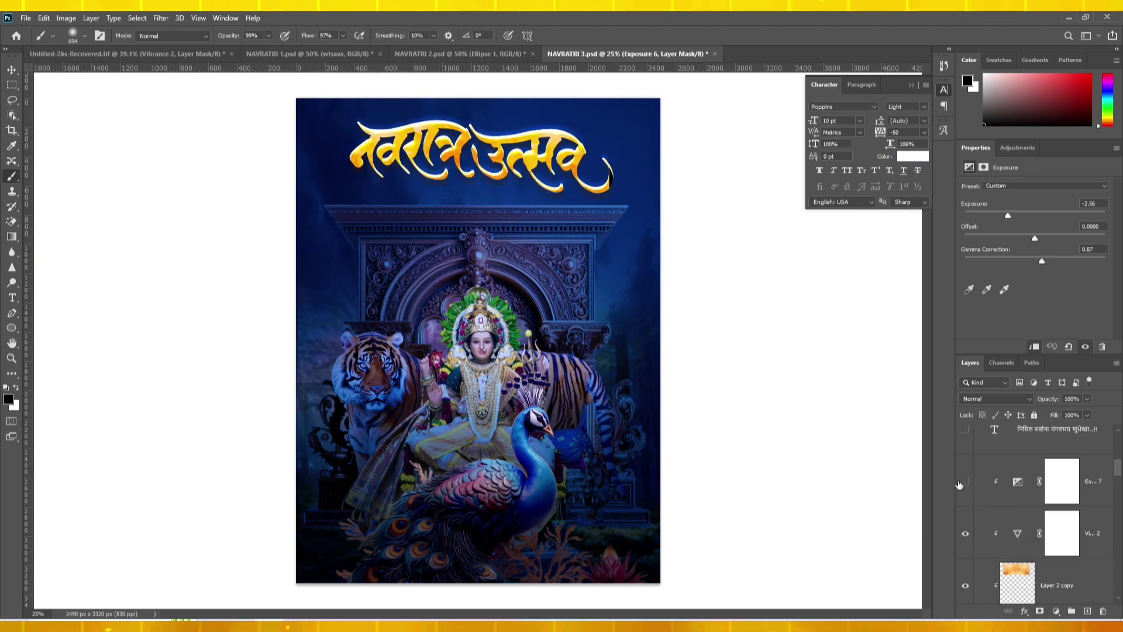
pyautogui.scroll(1, 959, 484)
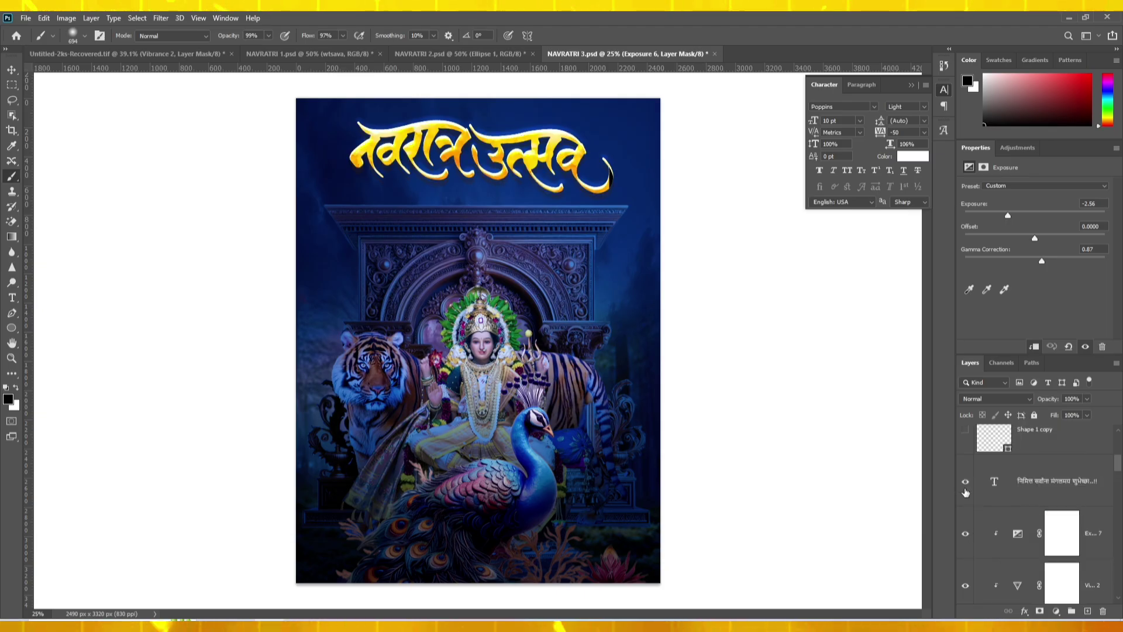
# Make the greeting text below the title, its Shape 1 copy underline and the two-line verse text layer visible.
pyautogui.click(965, 480)
pyautogui.scroll(2, 966, 493)
pyautogui.click(965, 533)
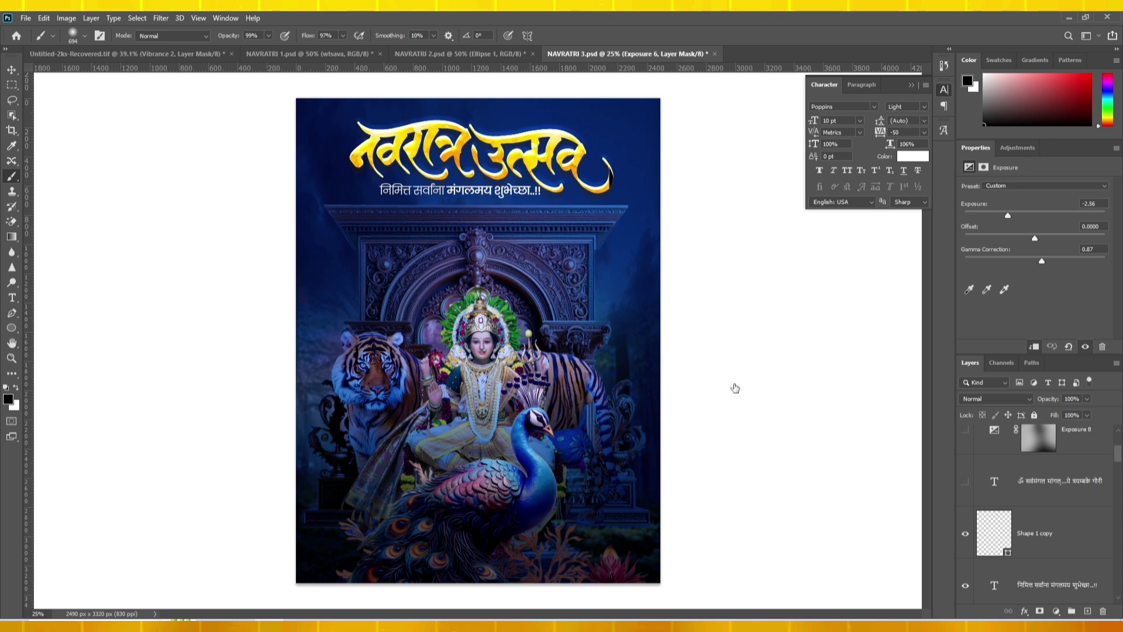
pyautogui.click(965, 482)
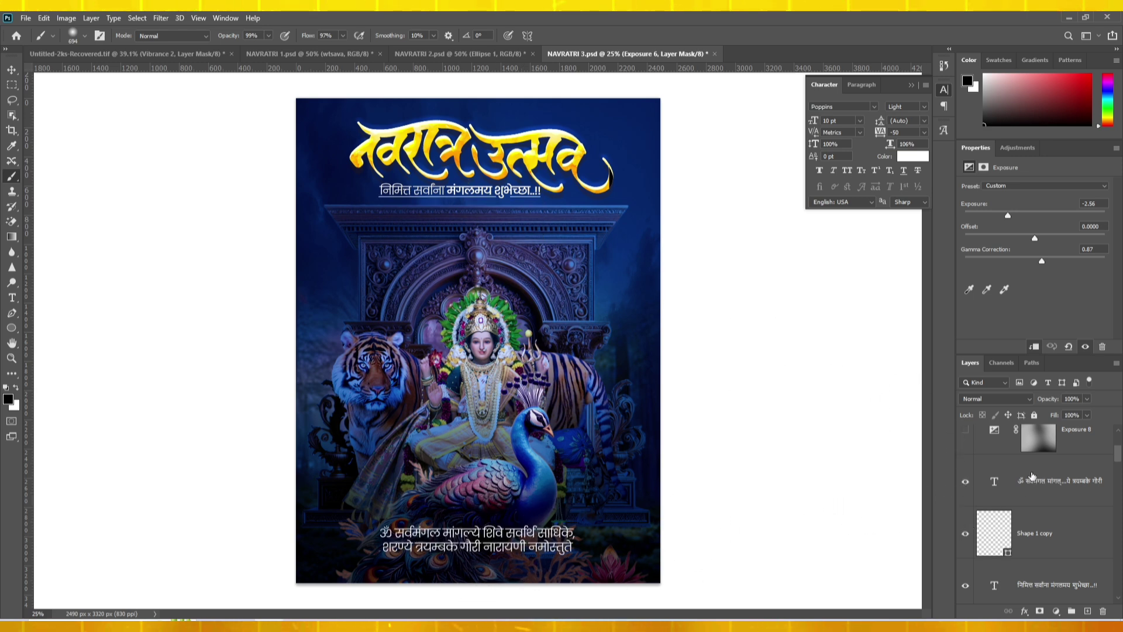
# Make the topmost adjustments Exposure 8, Exposure 9 and Vibrance 3 visible to complete the poster.
pyautogui.scroll(2, 1035, 486)
pyautogui.click(965, 532)
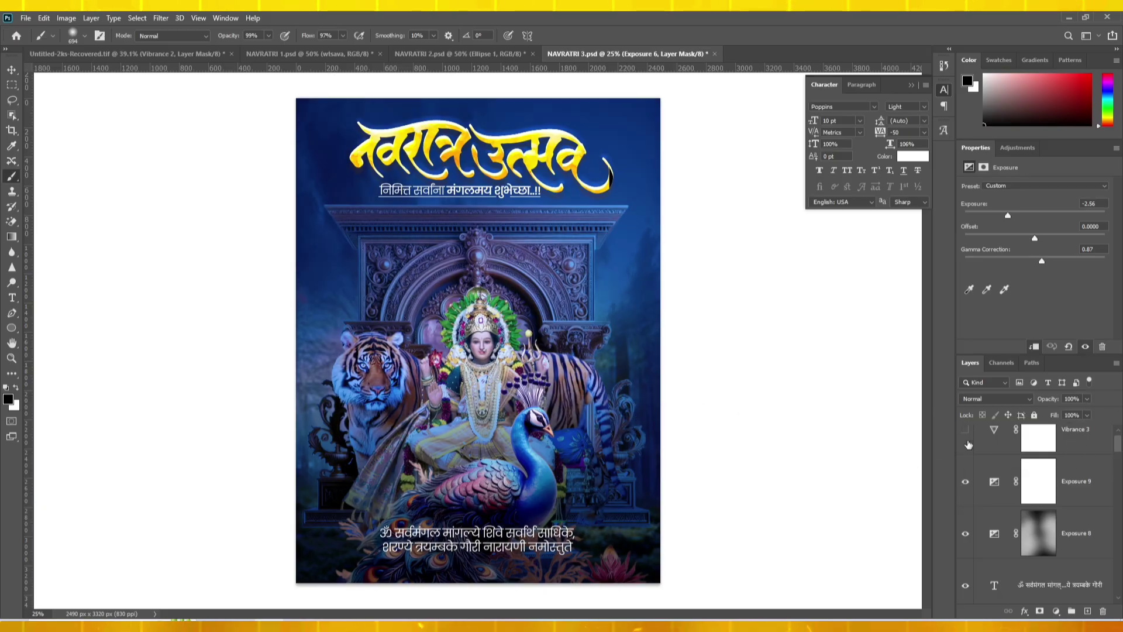
pyautogui.scroll(1, 987, 471)
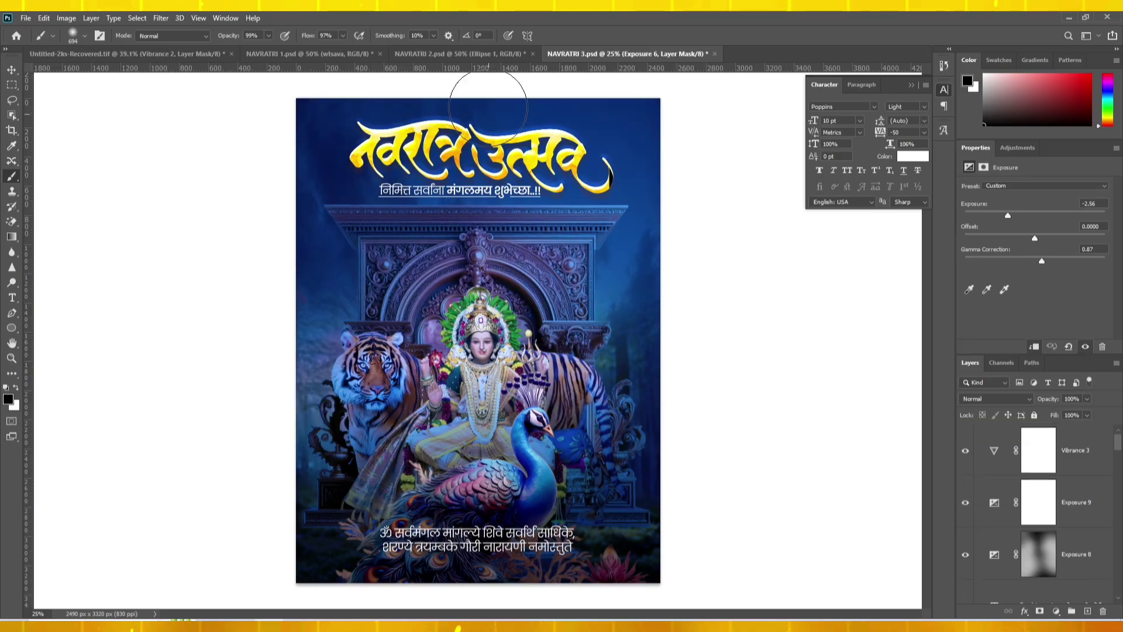
# View the NAVRATRI 1.psd and NAVRATRI 2.psd posters for comparison and return to NAVRATRI 3.psd.
pyautogui.click(369, 53)
pyautogui.click(427, 53)
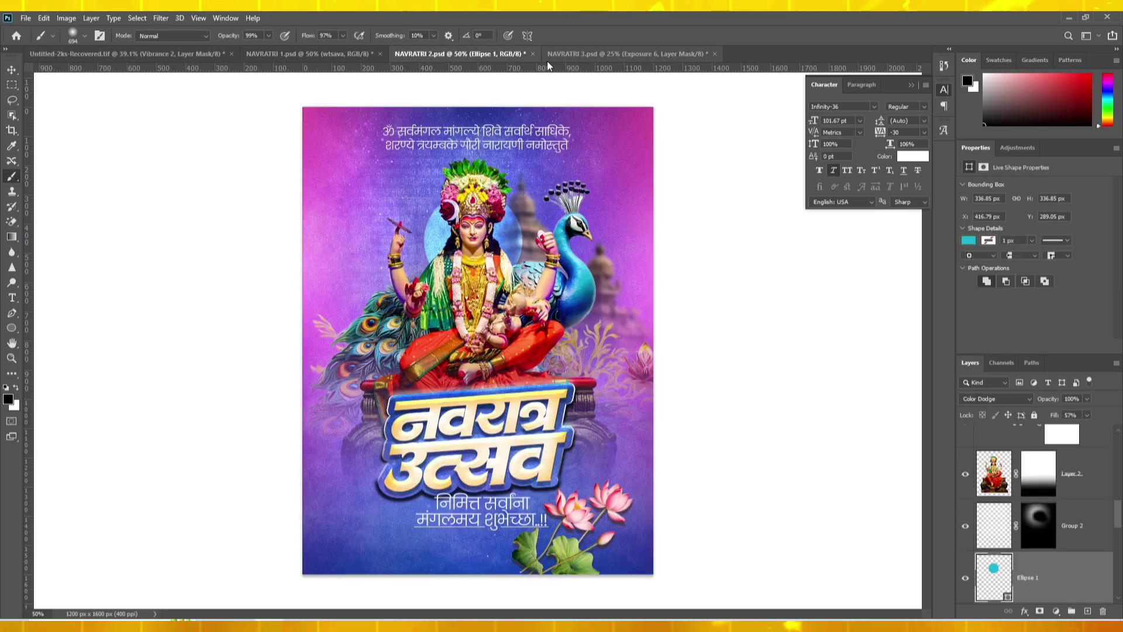
pyautogui.click(561, 56)
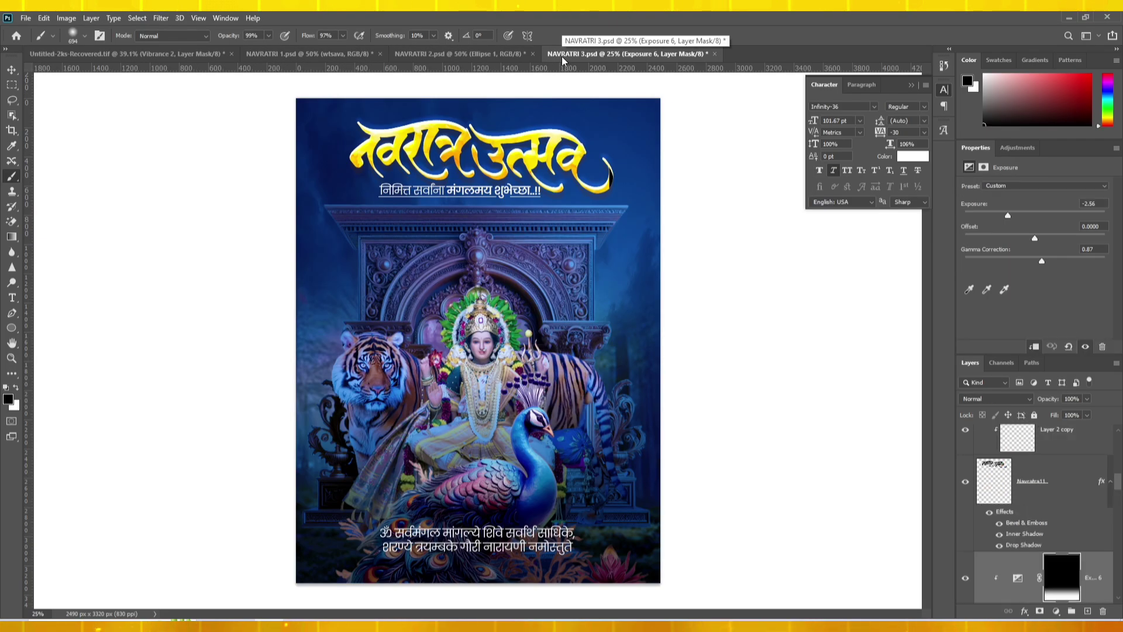